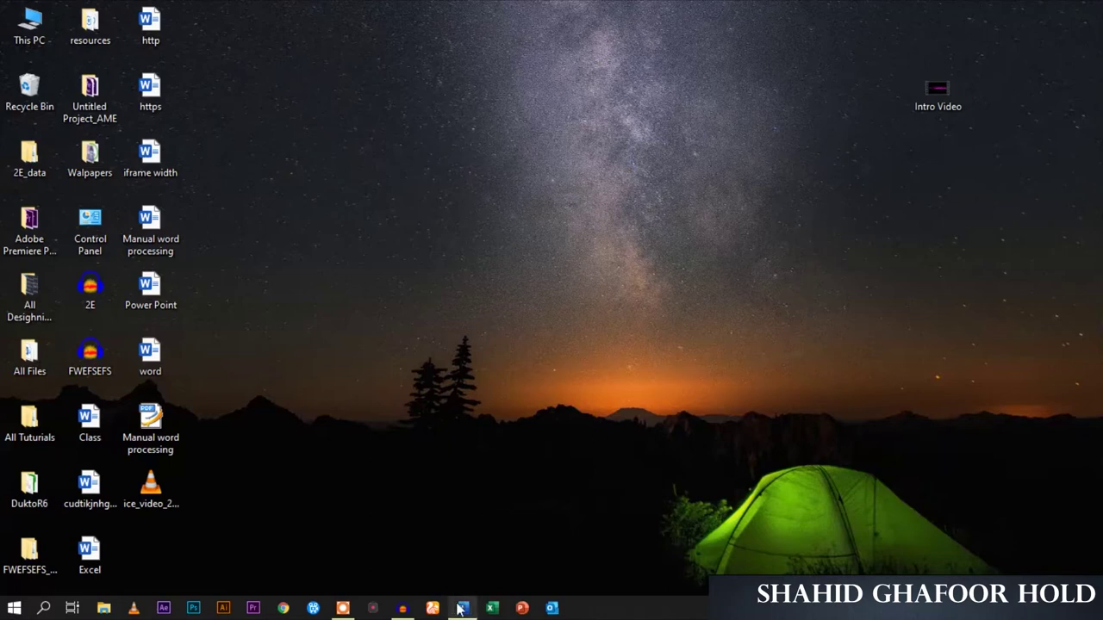
Restore the 'word' document window from its Word taskbar preview thumbnail
mouse_move(459, 606)
left_click(466, 545)
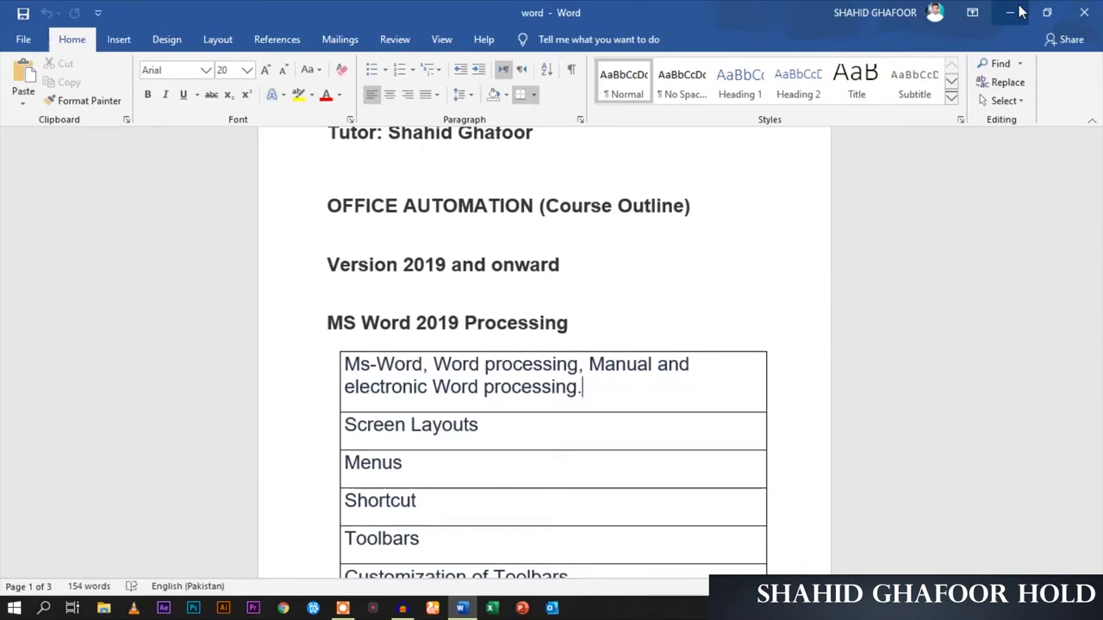
left_click(1012, 12)
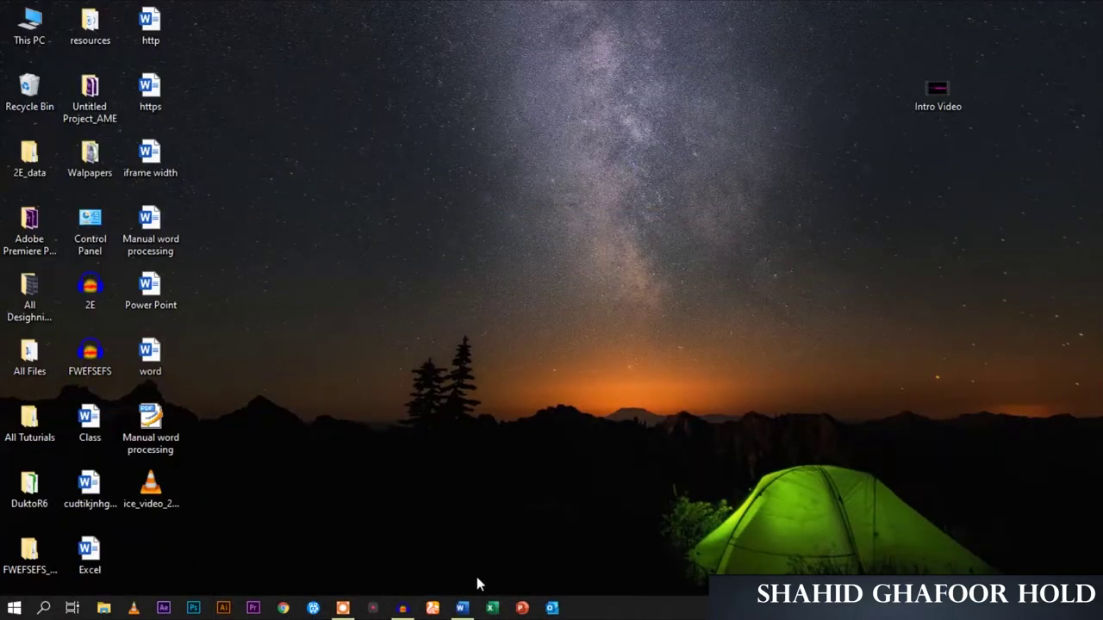
Close the course outline document and switch the desktop wallpaper to the beach arches picture
left_click(462, 608)
left_click(1083, 12)
left_click(581, 135)
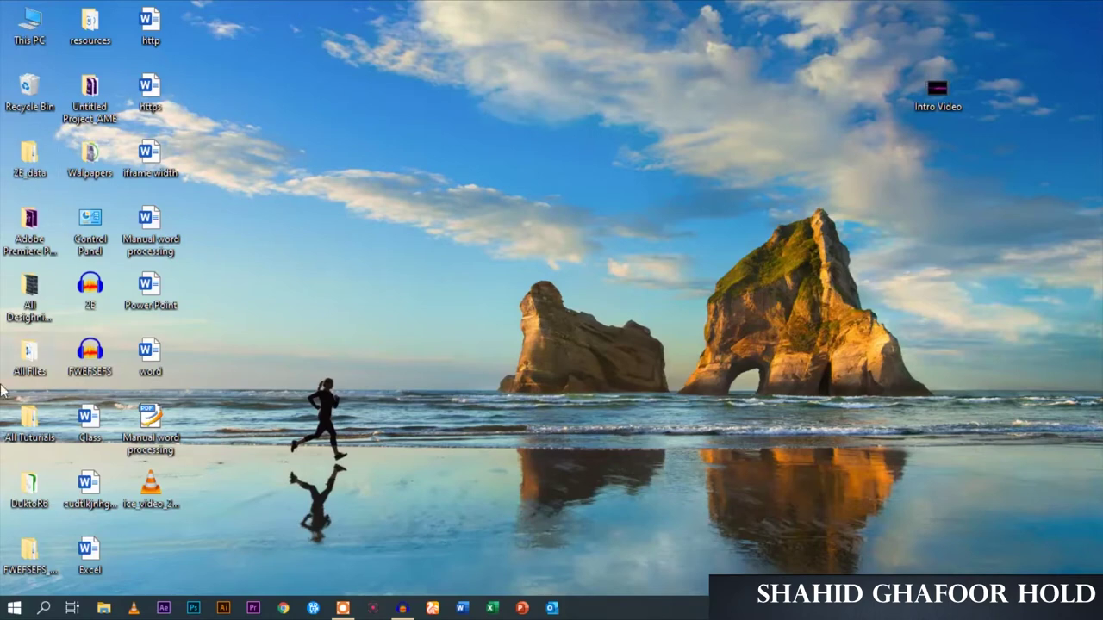
Launch Word as administrator from the Start menu's Office group and create a blank document
left_click(14, 607)
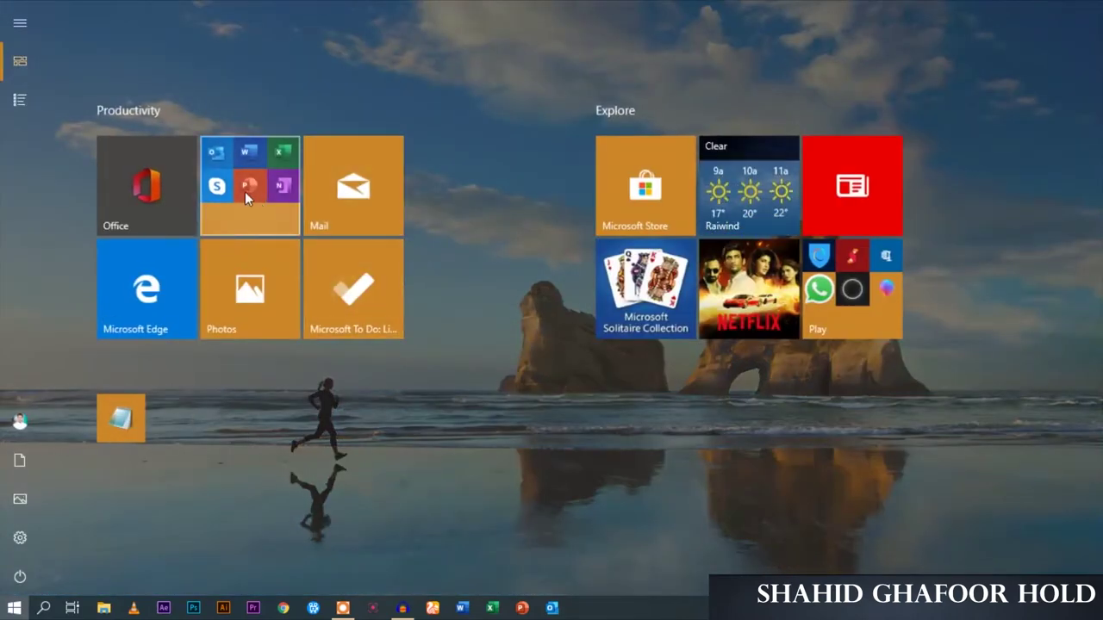
left_click(246, 191)
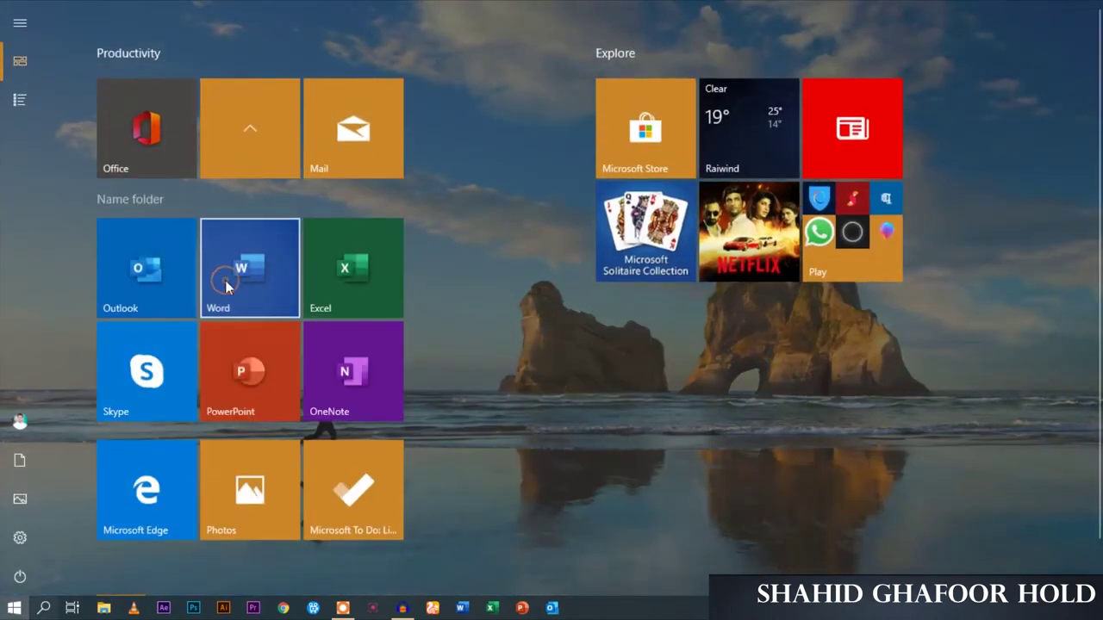
right_click(225, 280)
mouse_move(335, 67)
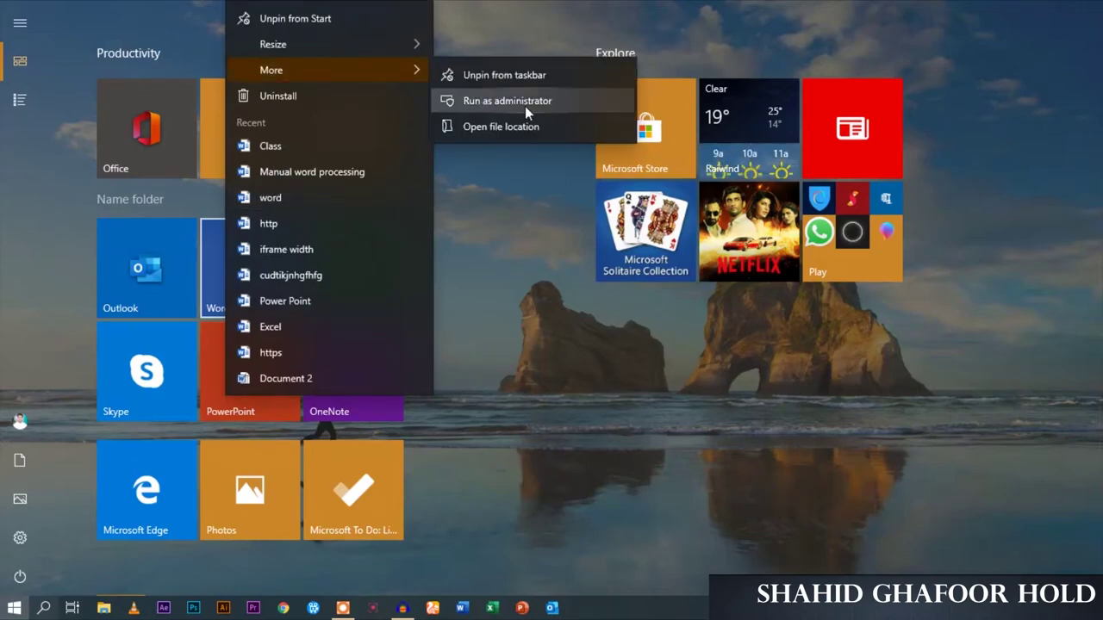
left_click(525, 106)
left_click(529, 113)
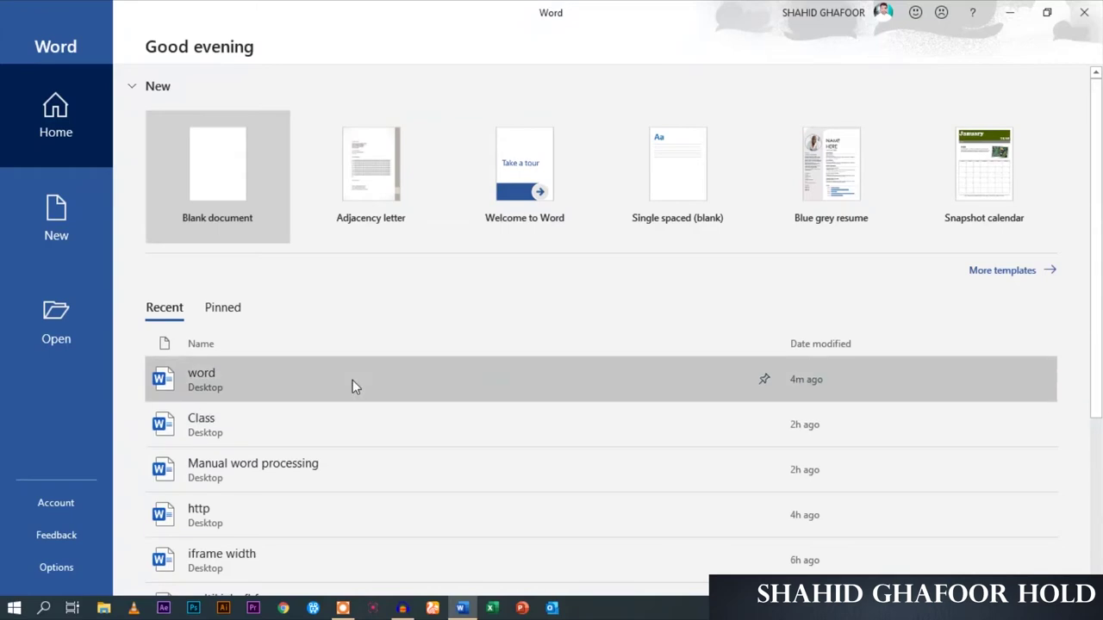
left_click(253, 218)
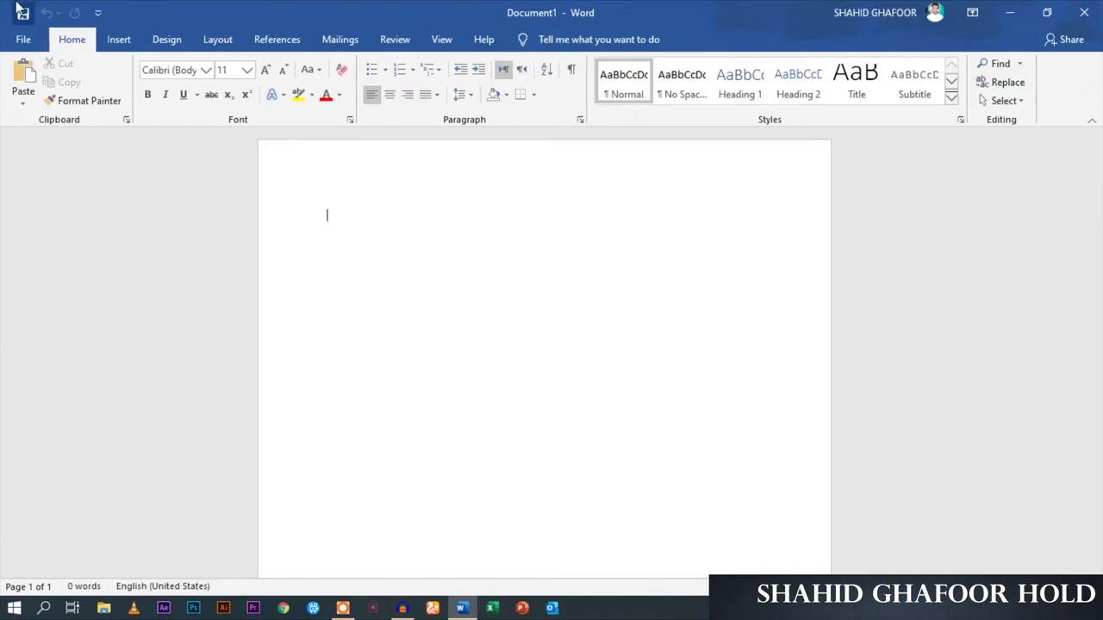
Tick Quick Print in the Customize Quick Access Toolbar list to add it
left_click(97, 12)
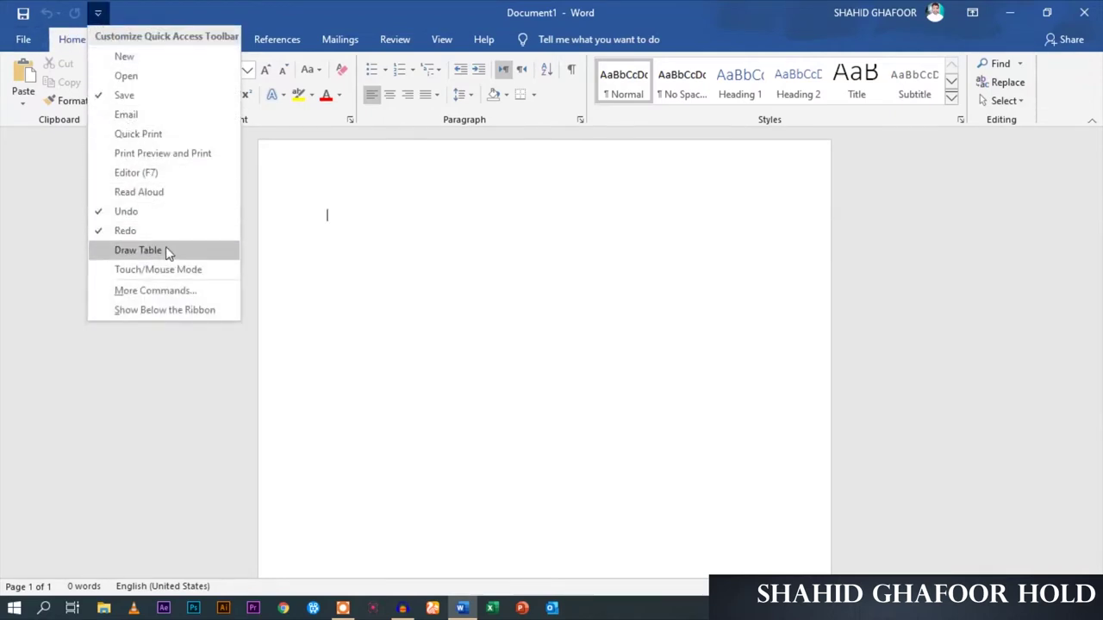
left_click(183, 9)
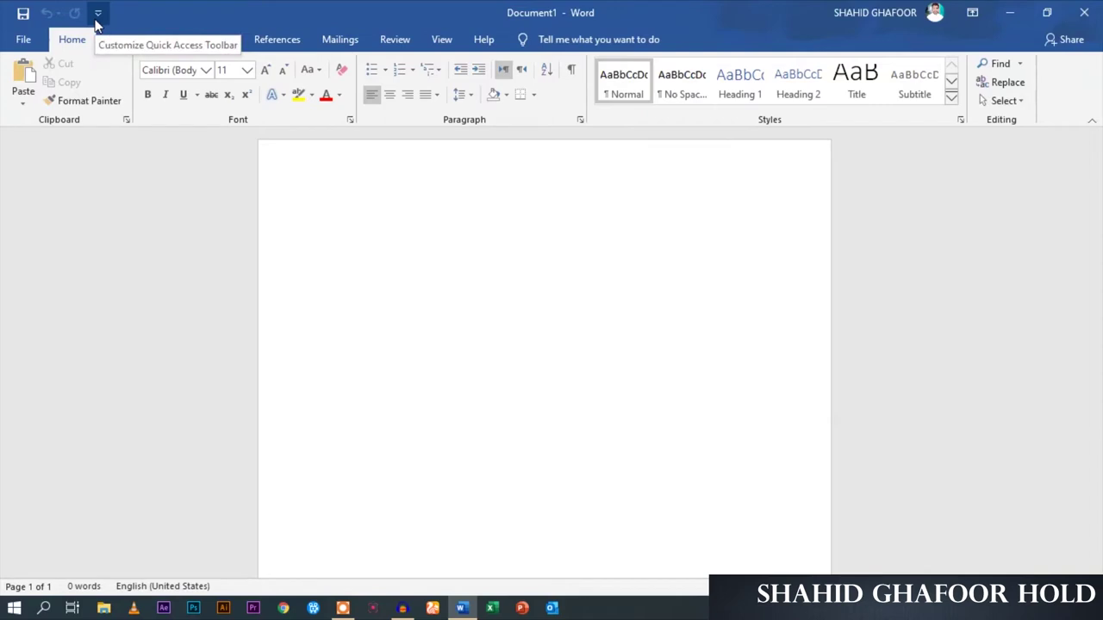
left_click(98, 14)
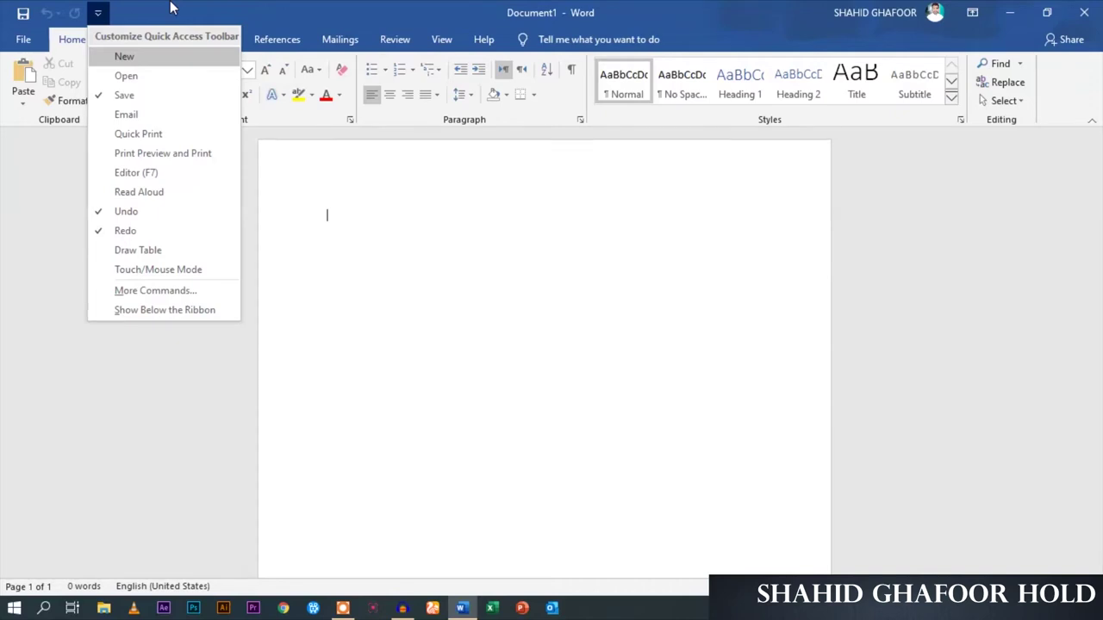
left_click(145, 136)
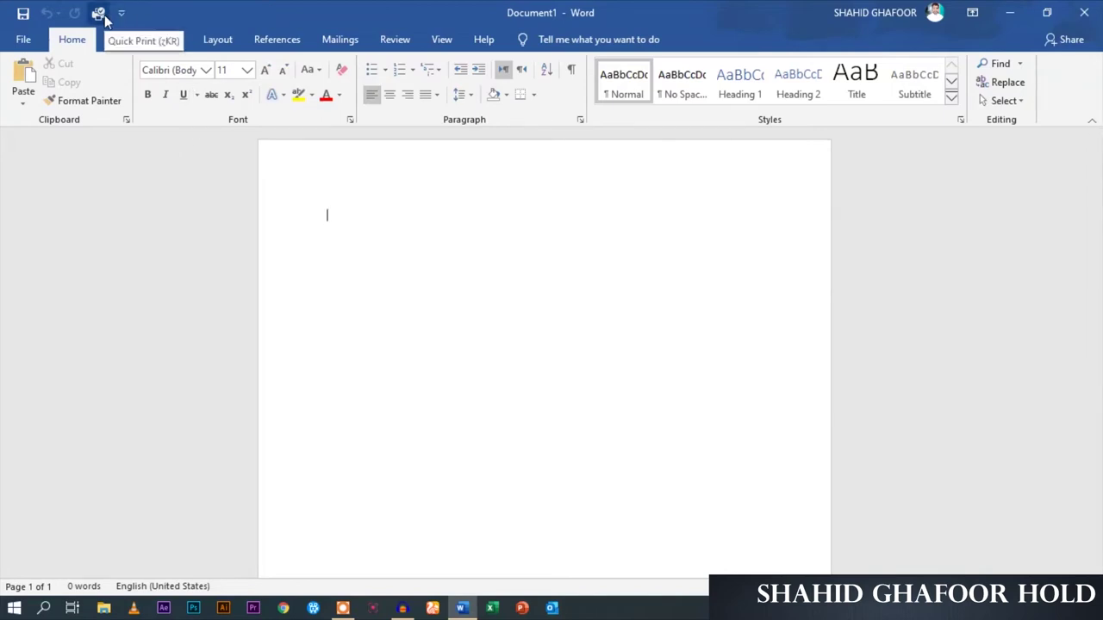
left_click(23, 39)
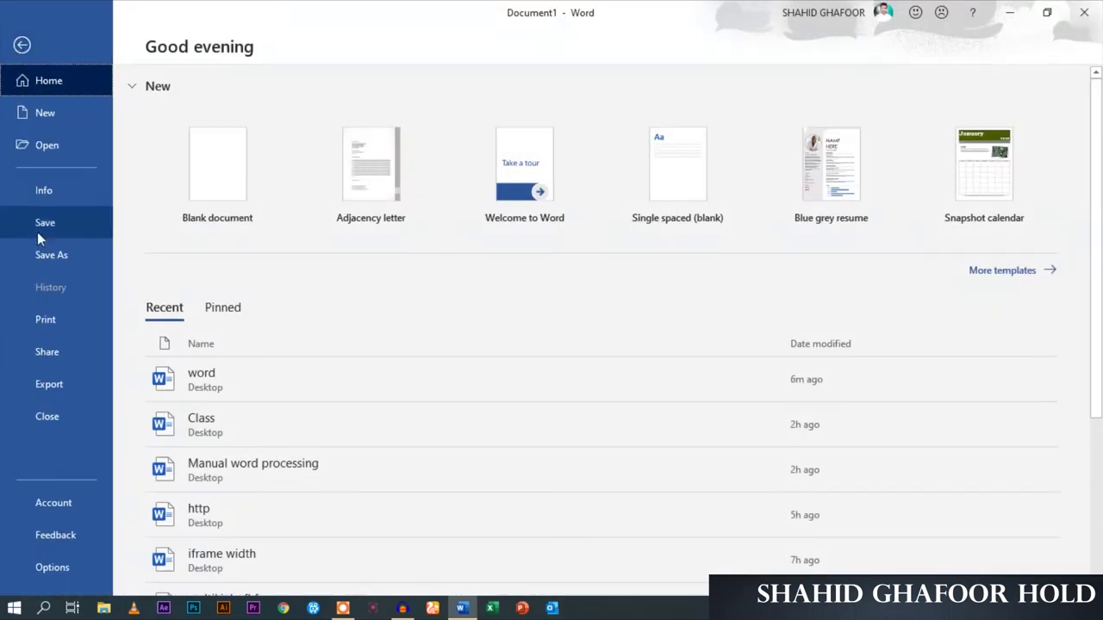
left_click(56, 329)
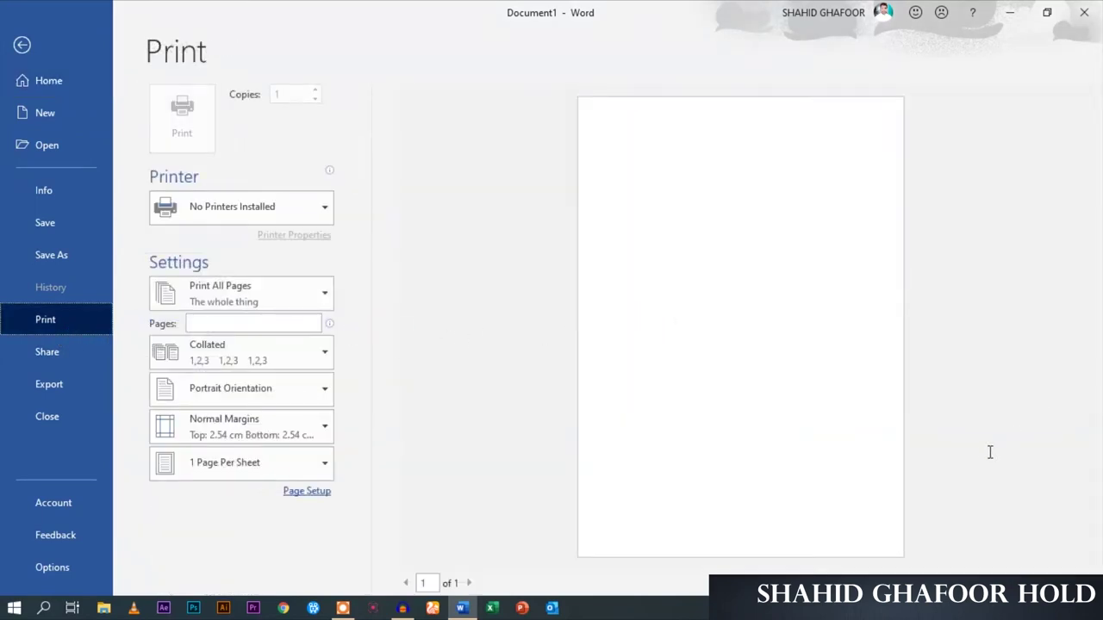
left_click(23, 45)
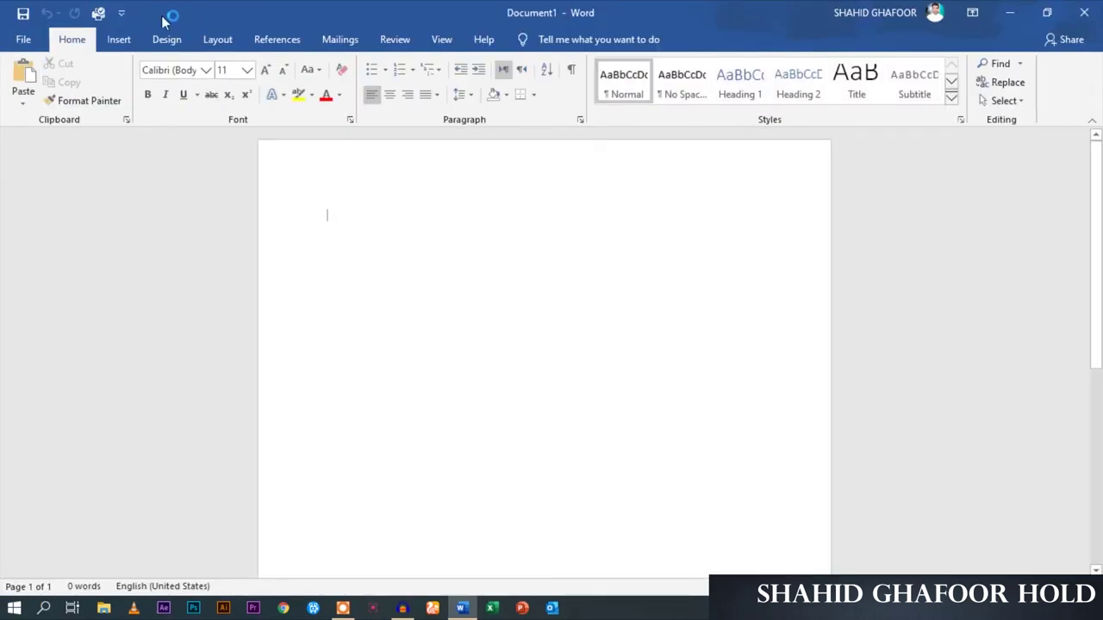
left_click(100, 14)
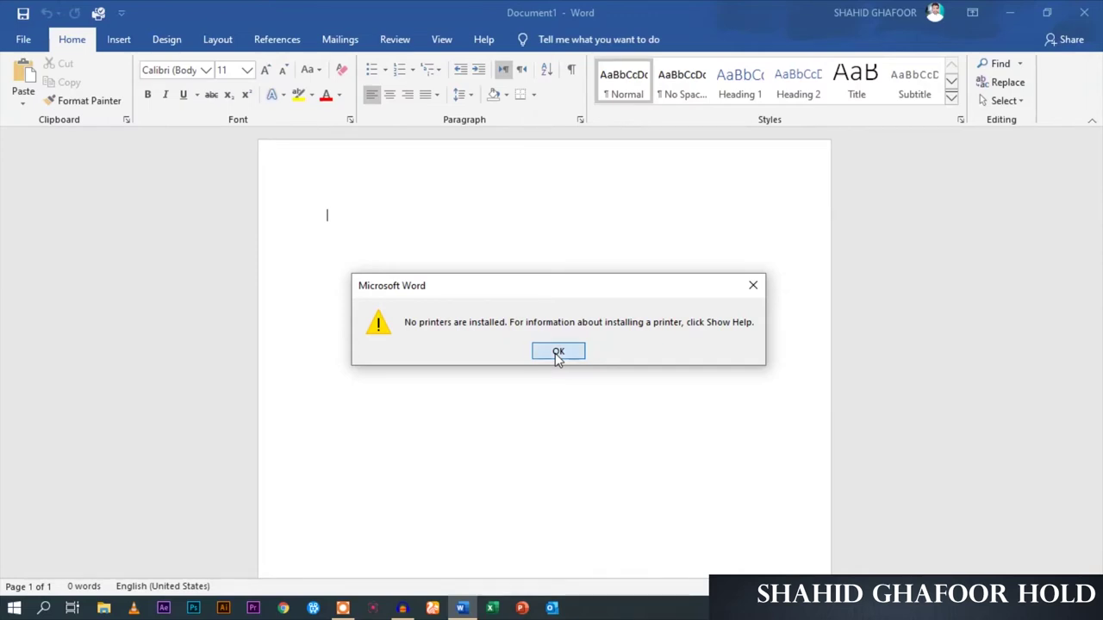
left_click(556, 355)
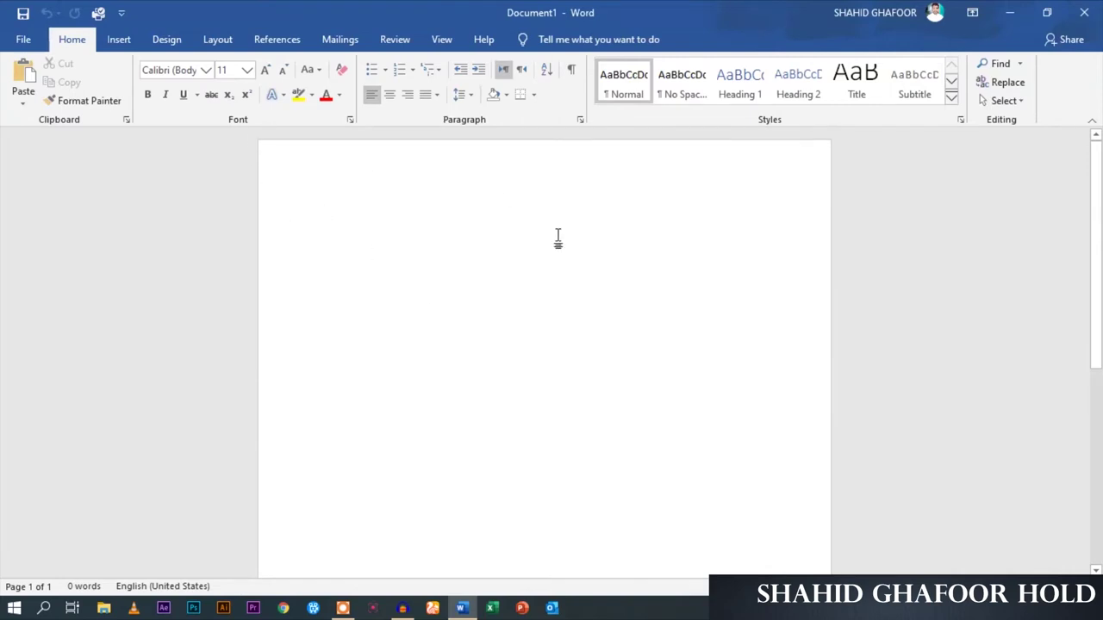
left_click(121, 13)
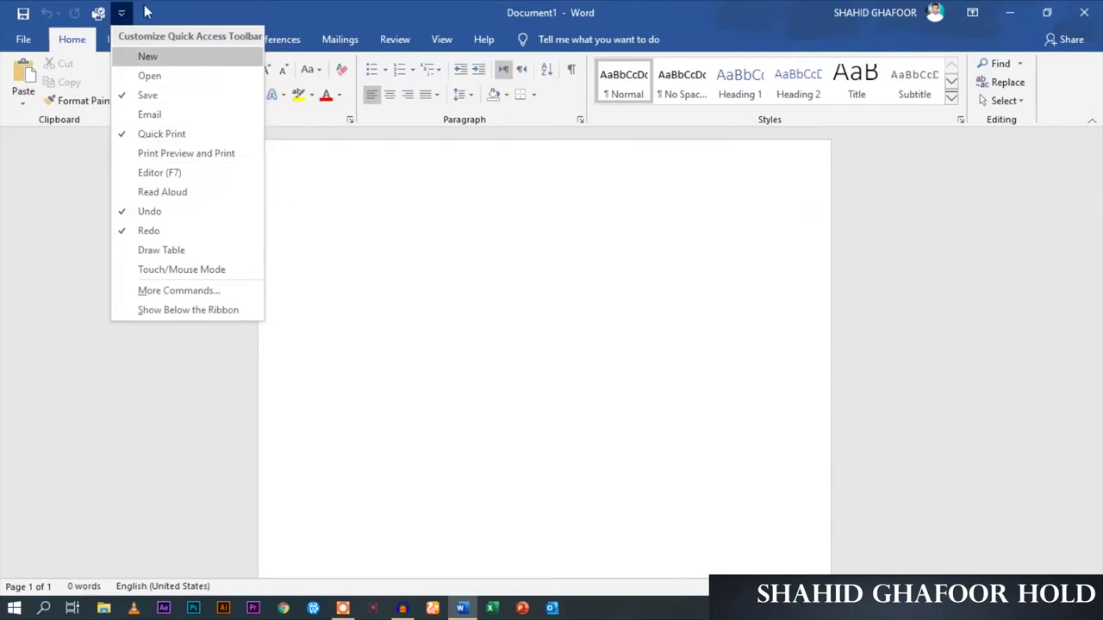
Untick Quick Print in the Quick Access Toolbar list, leaving Save, Undo and Redo
left_click(144, 12)
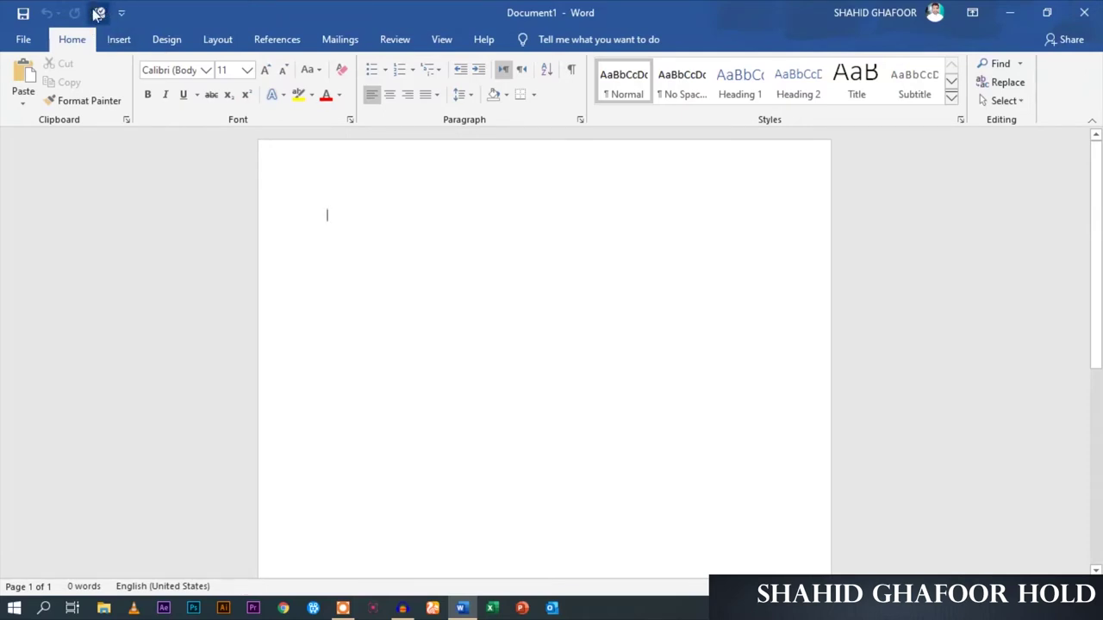
left_click(121, 13)
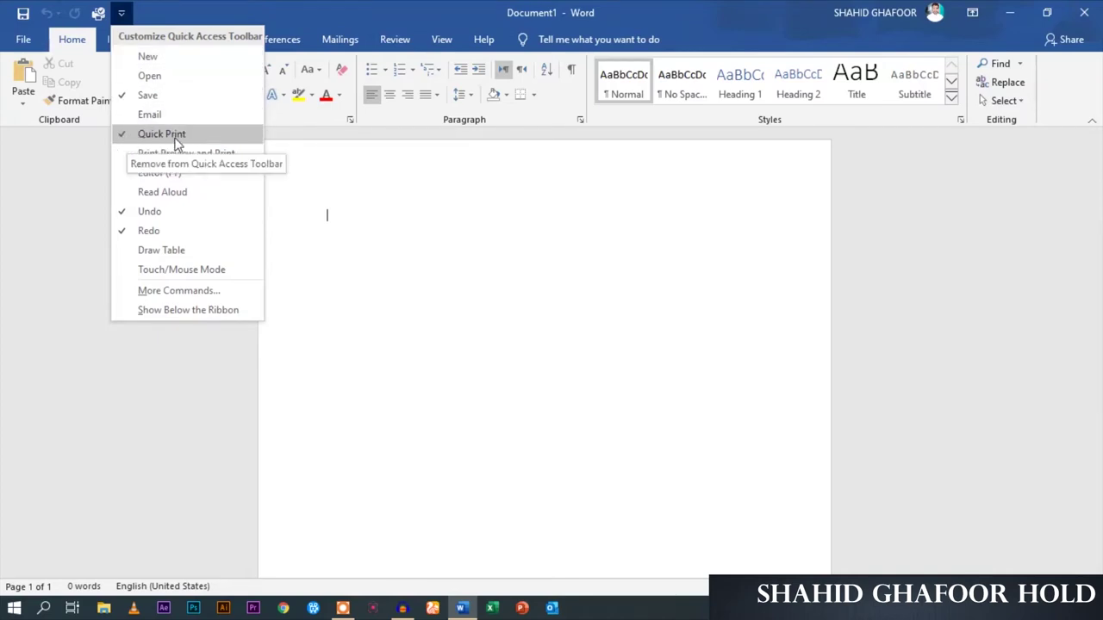
left_click(124, 136)
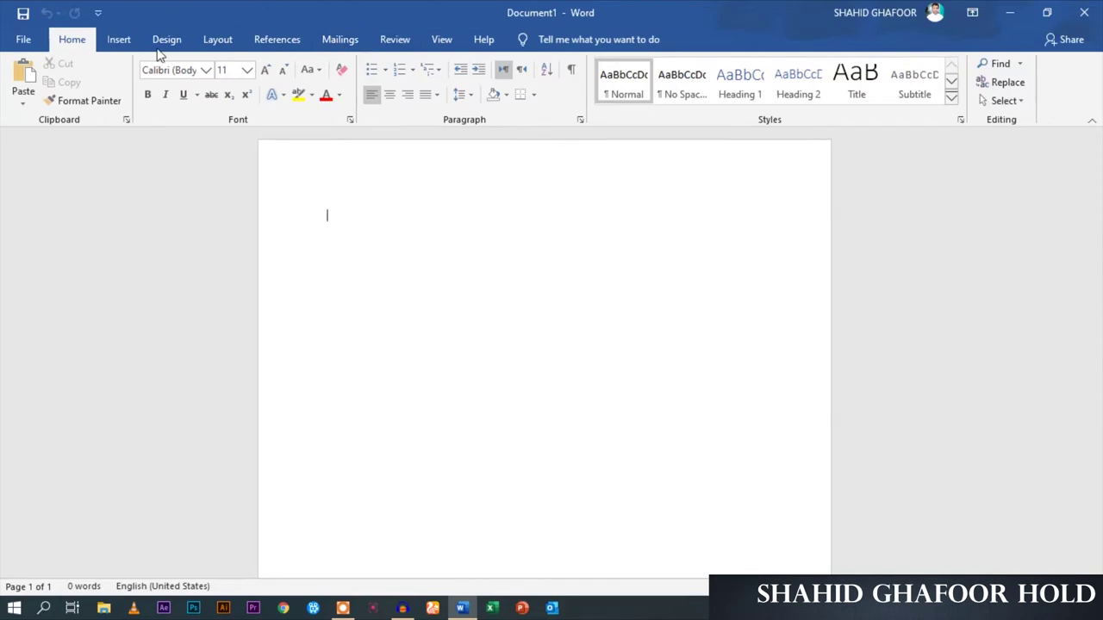
left_click(34, 45)
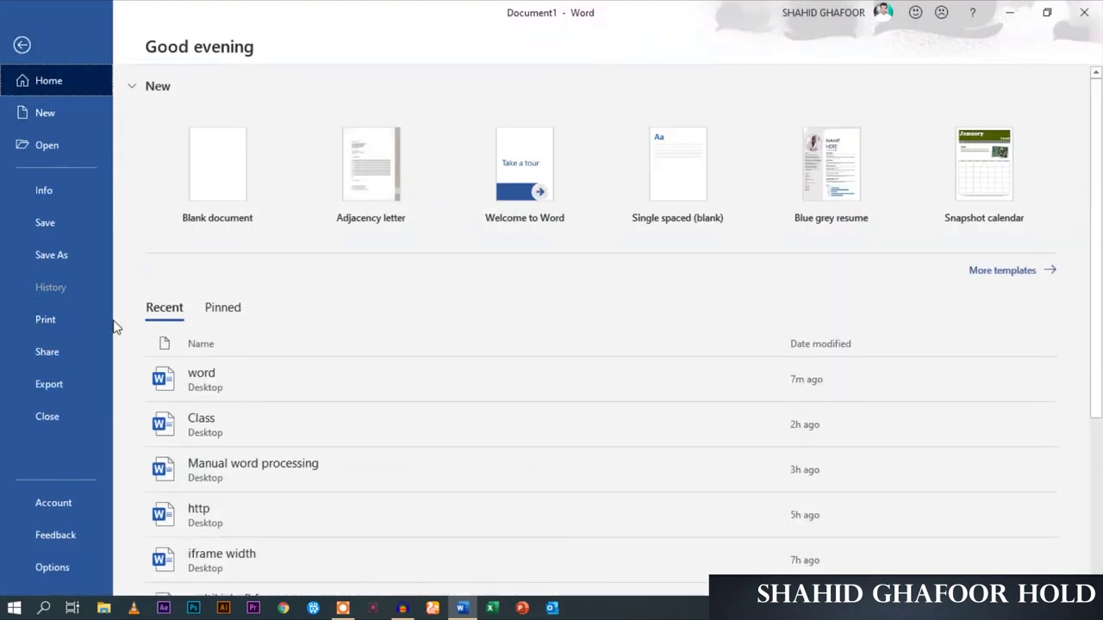
left_click(23, 44)
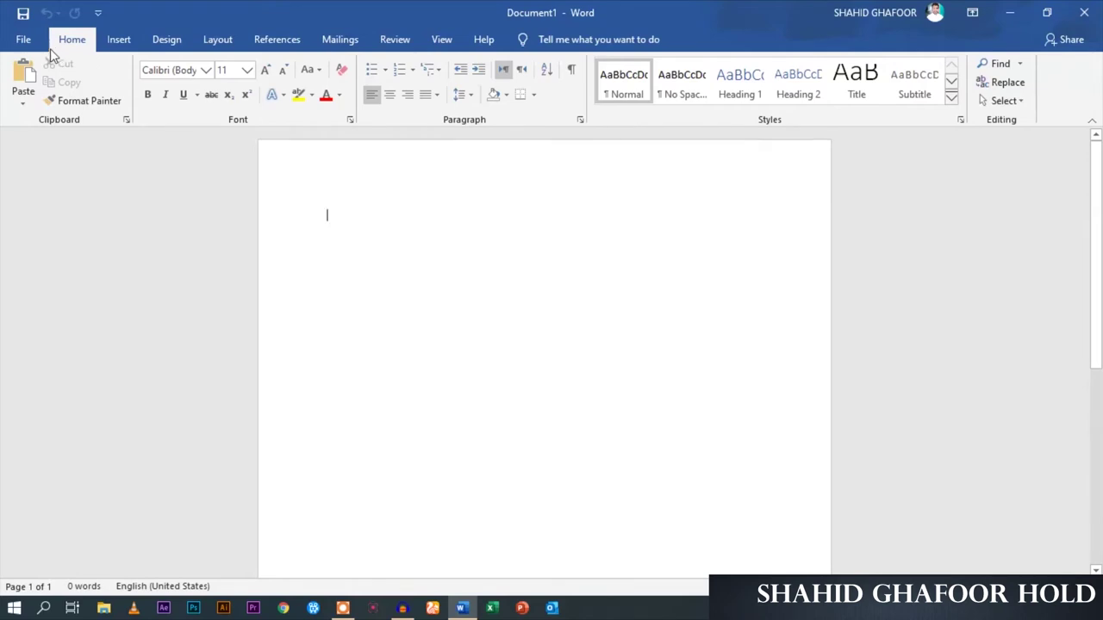
left_click(125, 43)
left_click(177, 39)
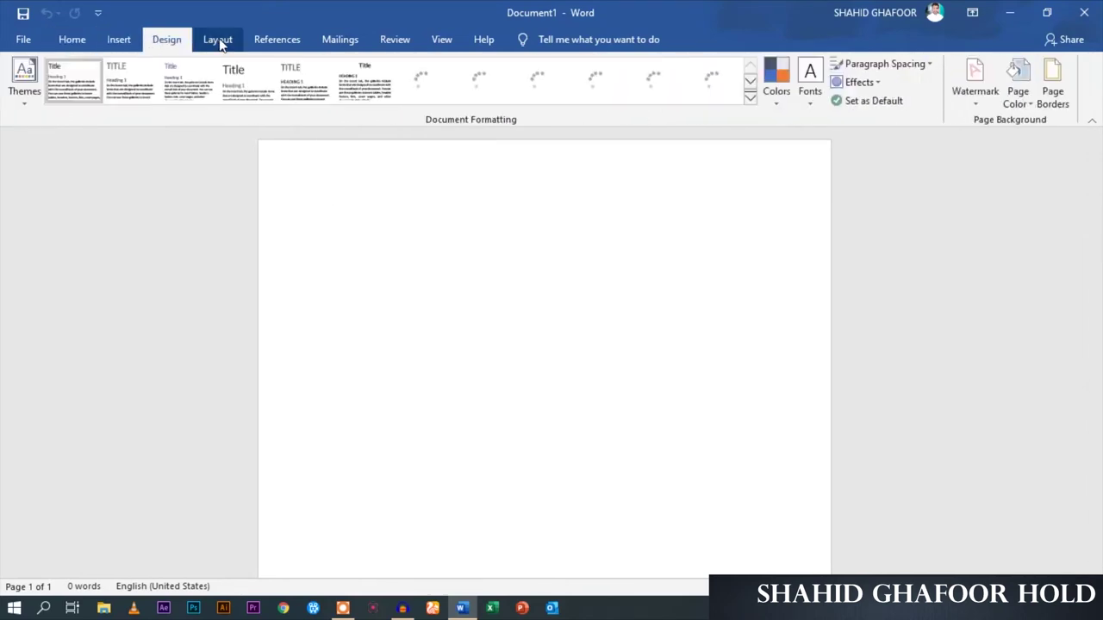
left_click(216, 39)
left_click(280, 43)
left_click(355, 41)
left_click(394, 42)
left_click(444, 40)
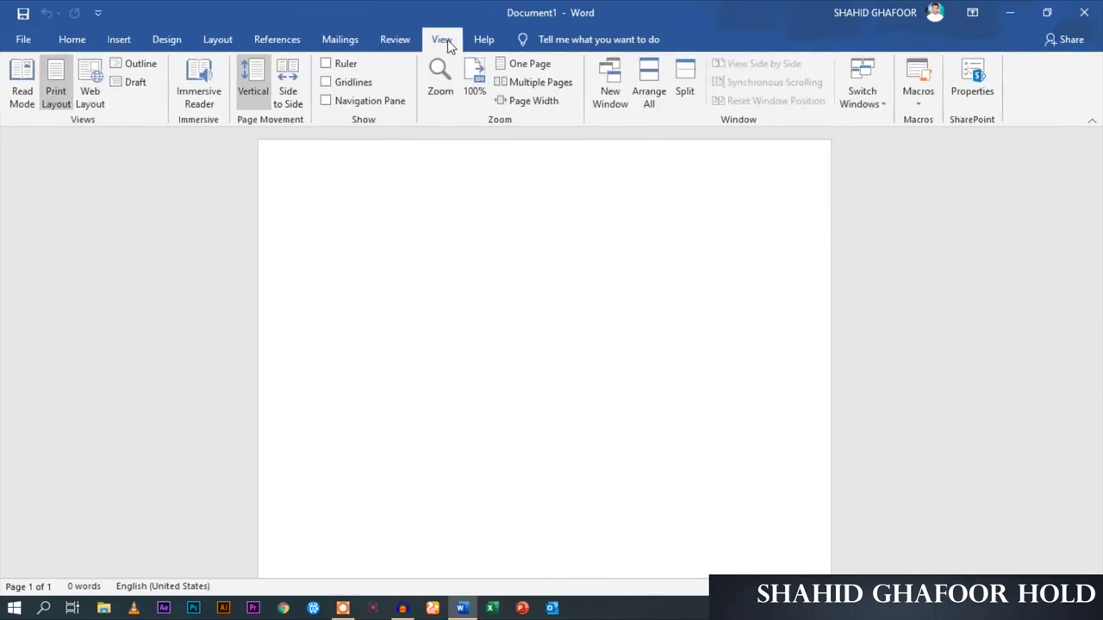
left_click(485, 39)
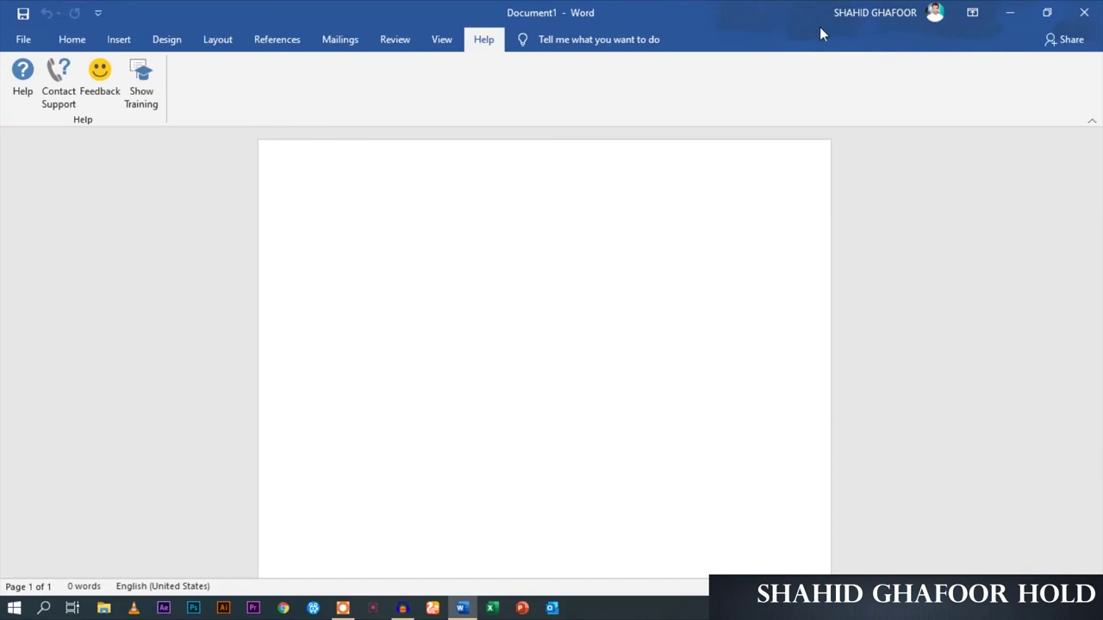
left_click(67, 43)
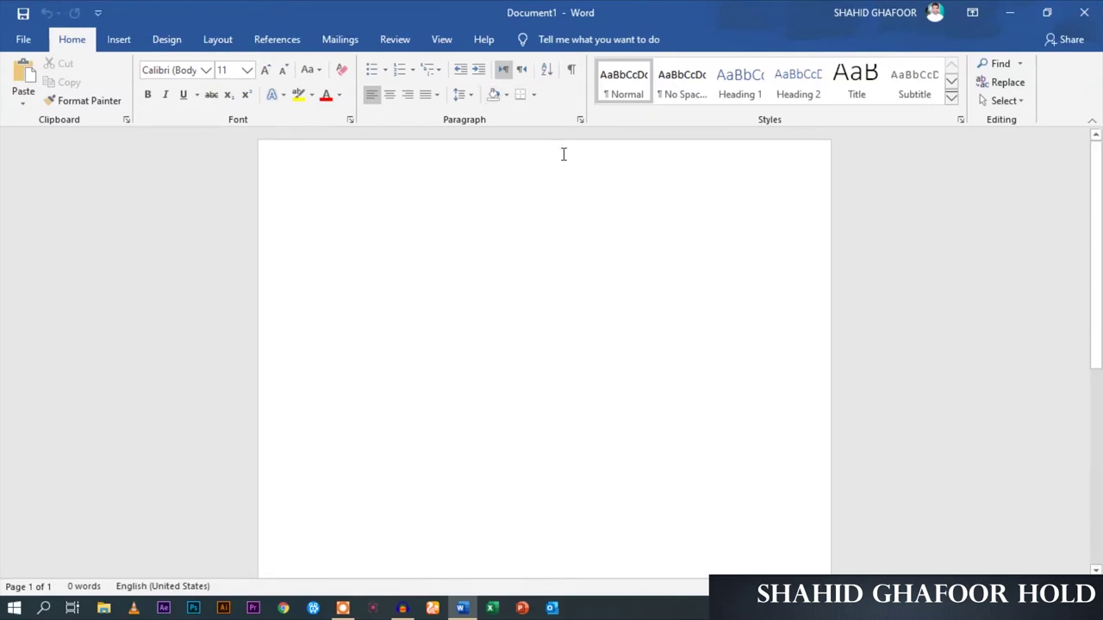
type("Pakistan is ou")
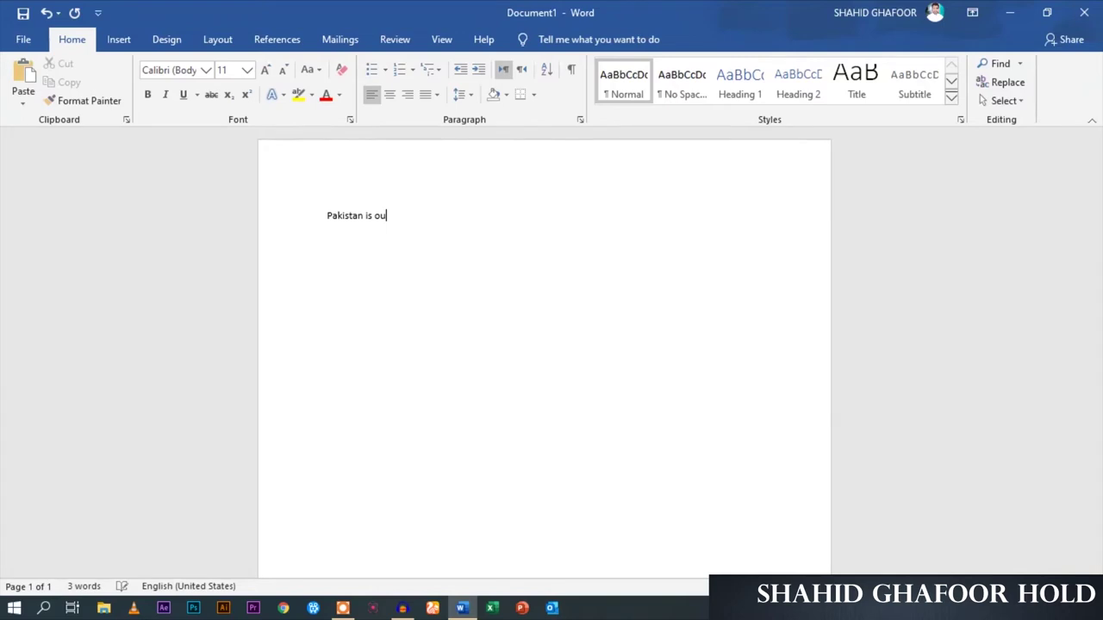
Type 'Pakistan is our dear homeland.' and practise selecting and deselecting the sentence
type("r dear homeland.")
left_click_drag(492, 219, 325, 217)
left_click(480, 216)
left_click(293, 226)
left_click(419, 239)
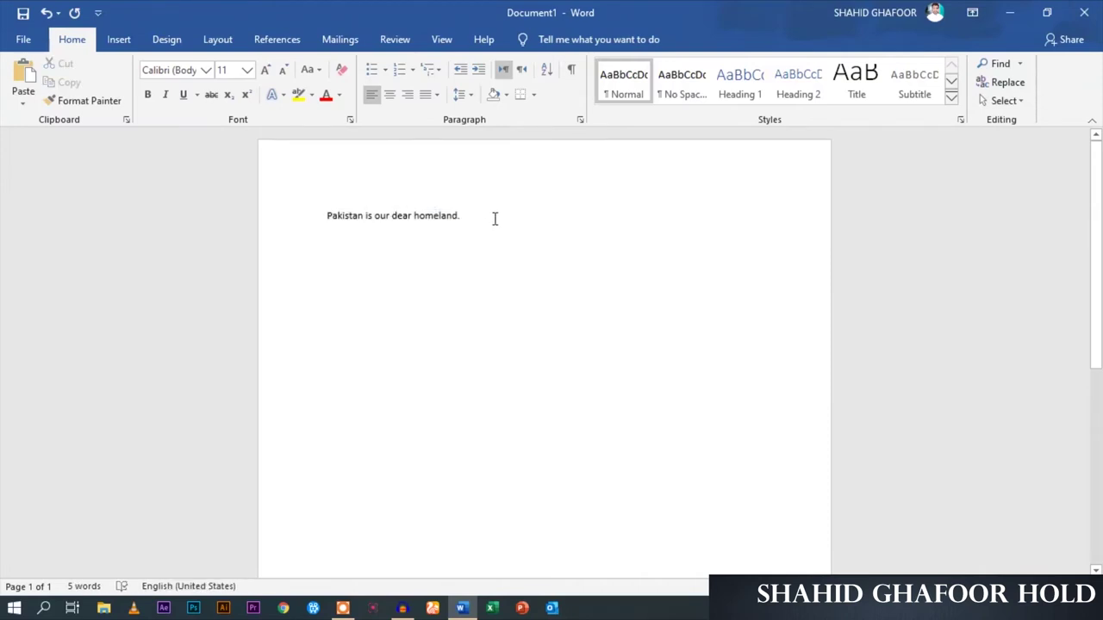
left_click_drag(456, 216, 363, 218)
left_click(413, 221)
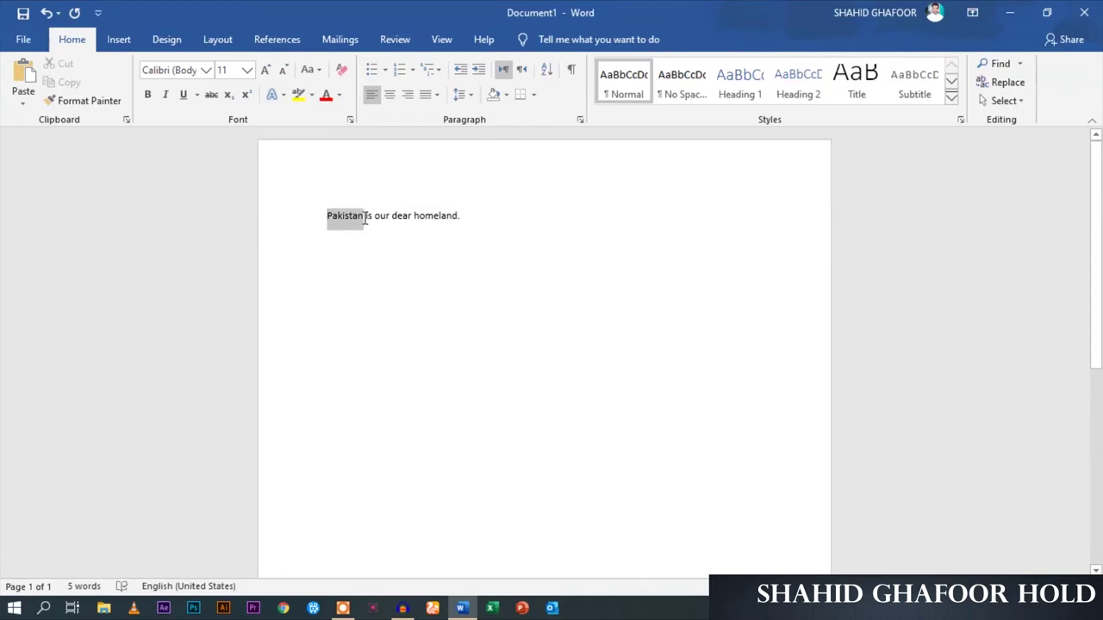
Grow the selected word 'Pakistan' to 22 pt with repeated Increase Font Size
left_click(267, 72)
left_click(267, 73)
left_click(267, 73)
left_click(268, 72)
left_click(267, 72)
left_click(267, 72)
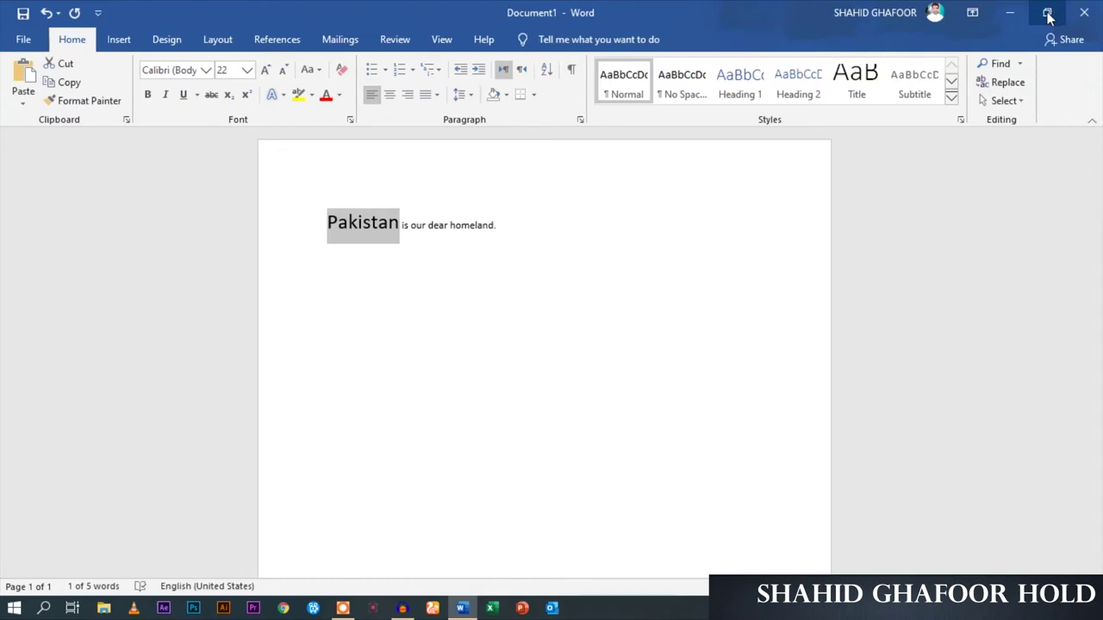
left_click(1048, 12)
left_click_drag(2, 366, 456, 361)
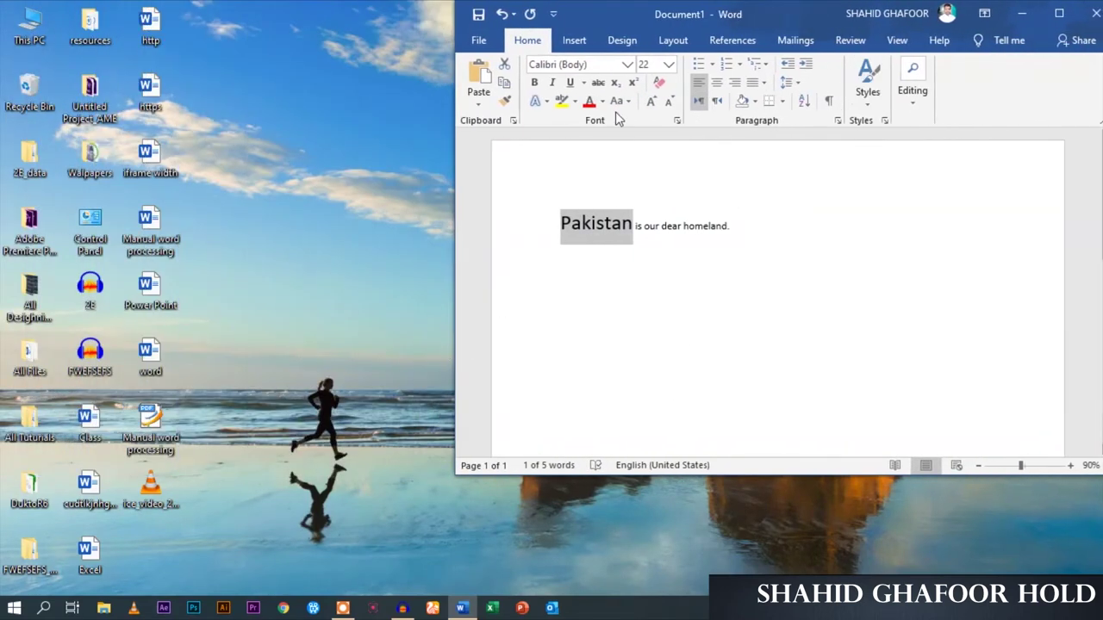
left_click_drag(777, 19, 404, 33)
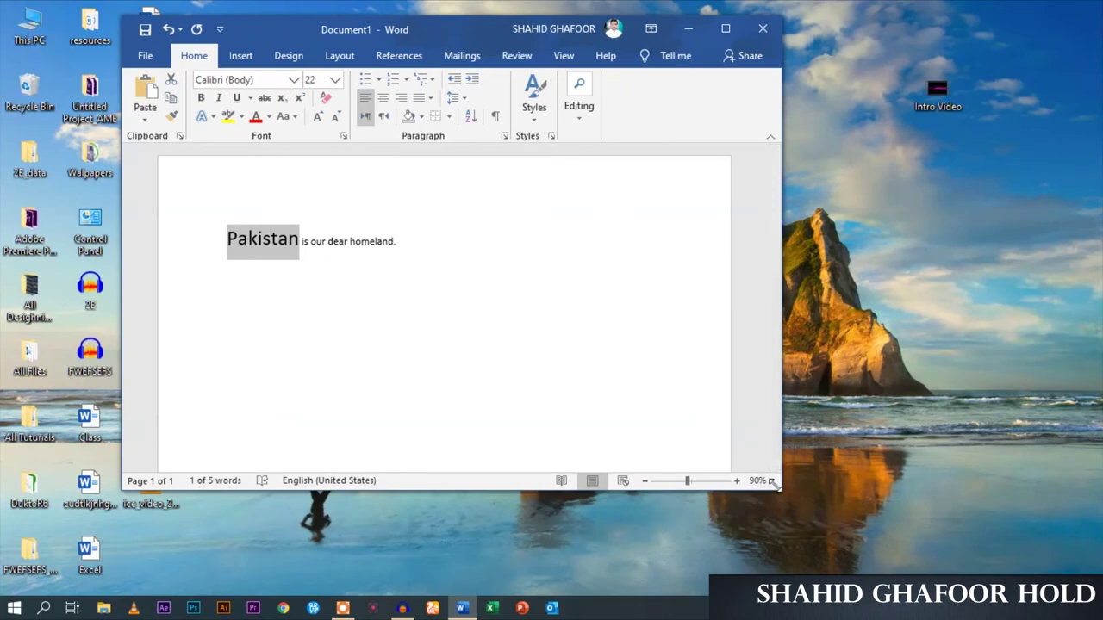
left_click_drag(773, 482, 997, 575)
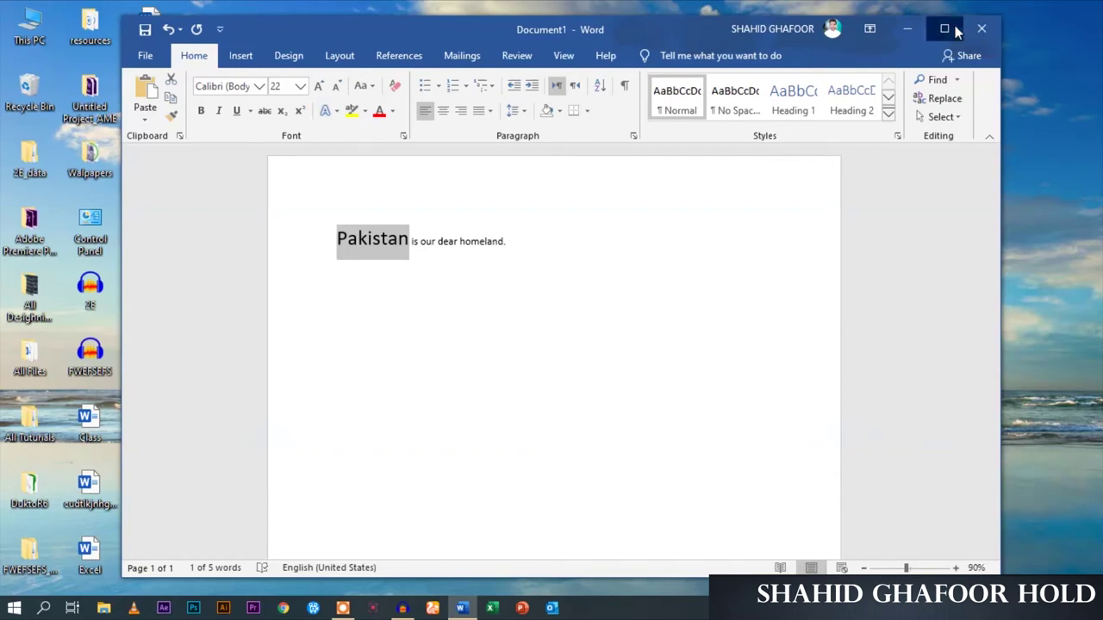
left_click(955, 31)
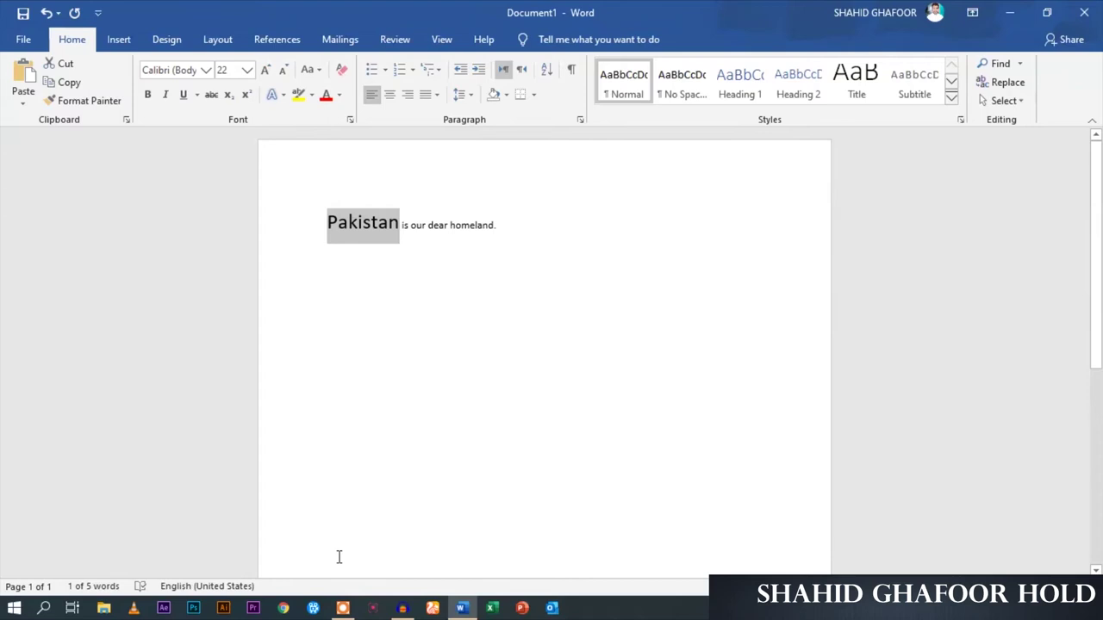
left_click(491, 608)
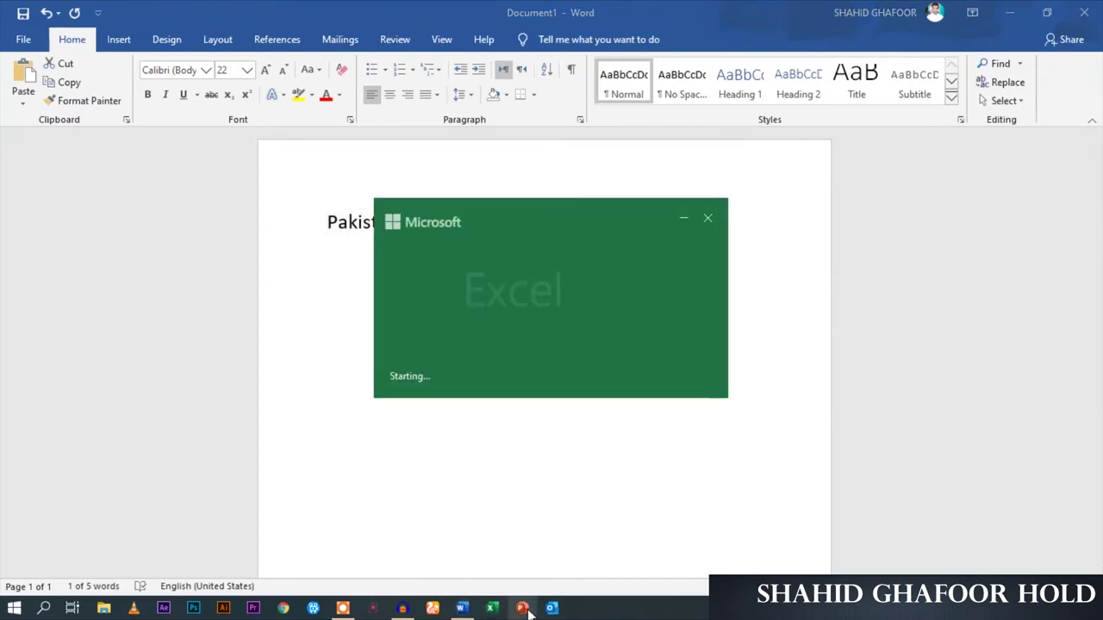
Start a blank Excel workbook and blank PowerPoint presentation, then minimize both back to Word
key("Return")
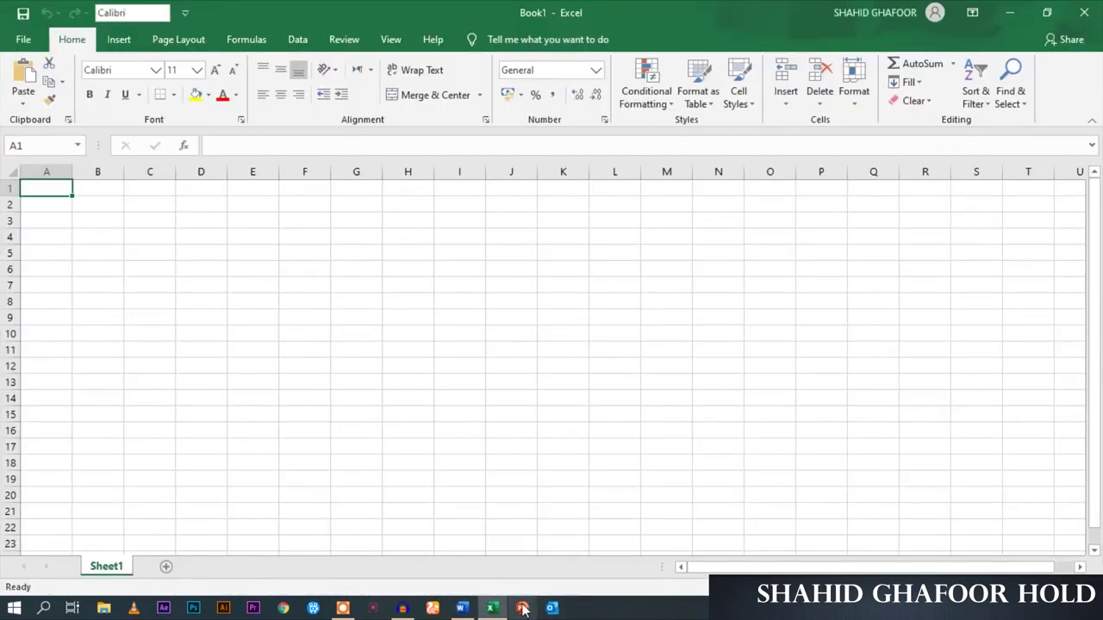
left_click(525, 608)
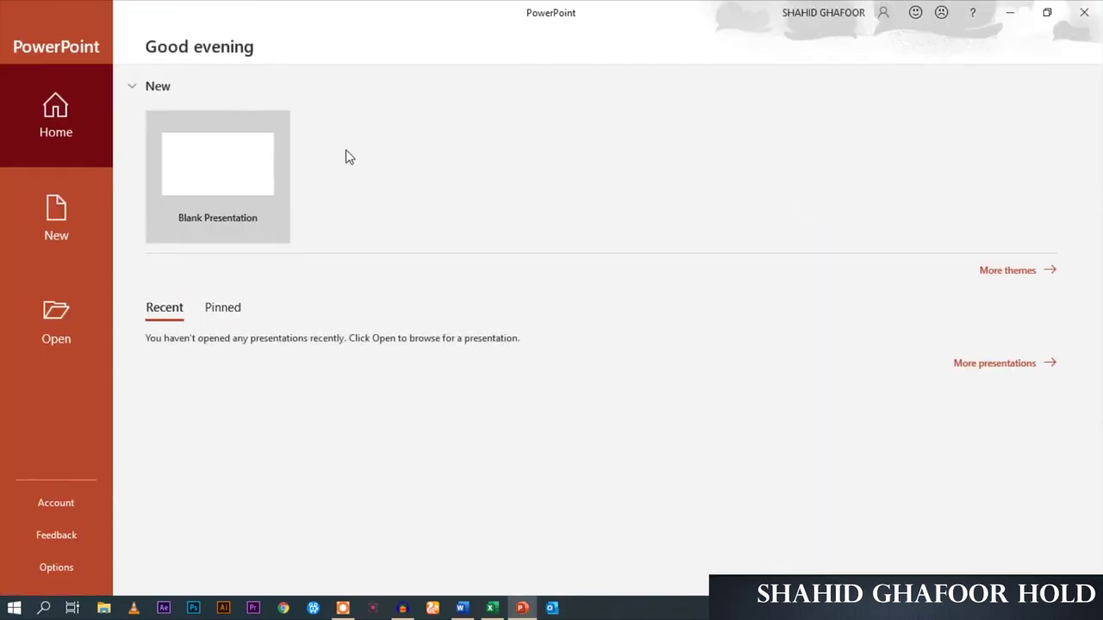
left_click(270, 165)
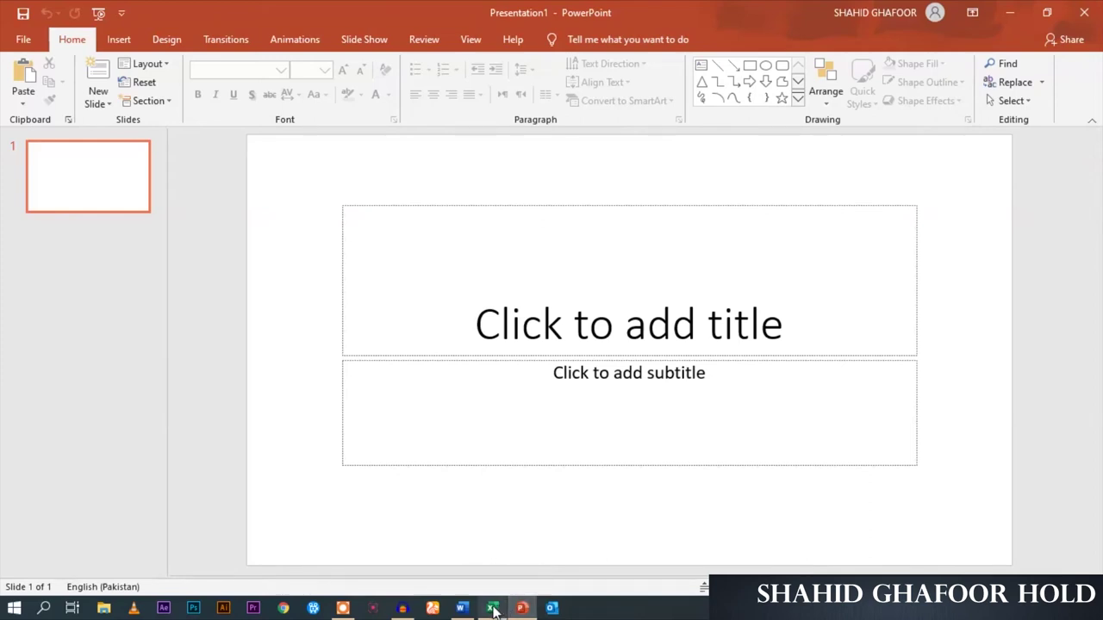
mouse_move(470, 612)
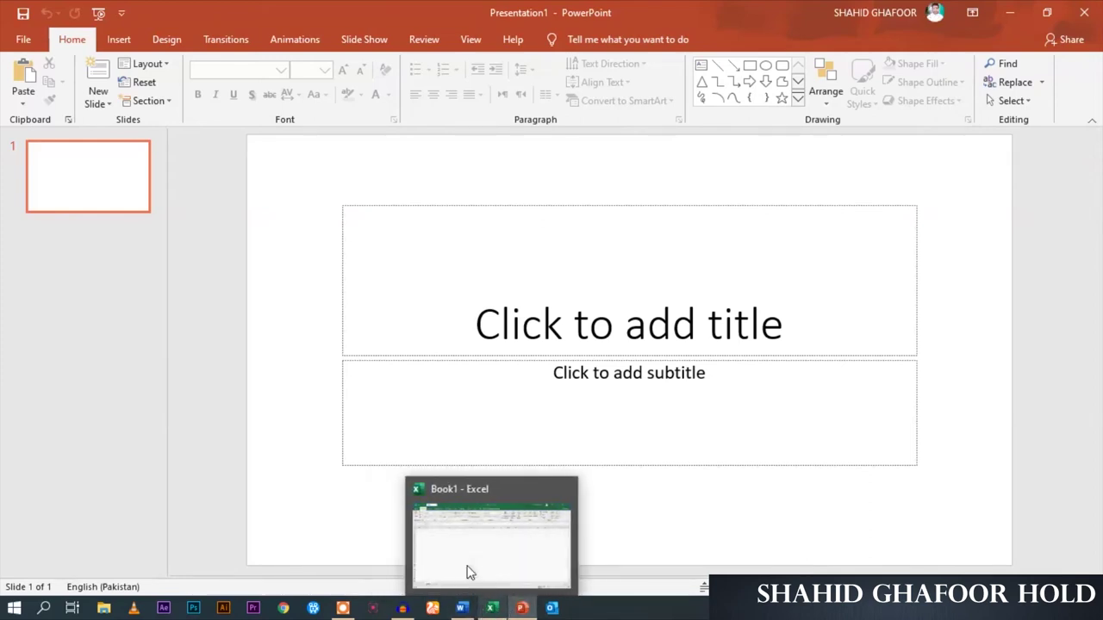
left_click(1013, 12)
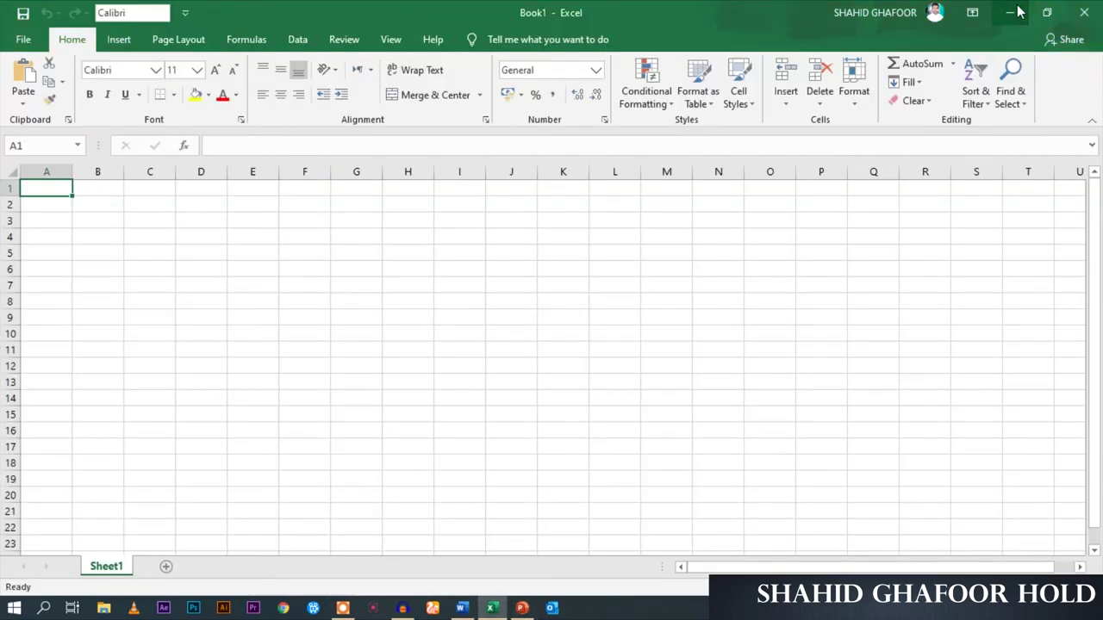
left_click(1013, 12)
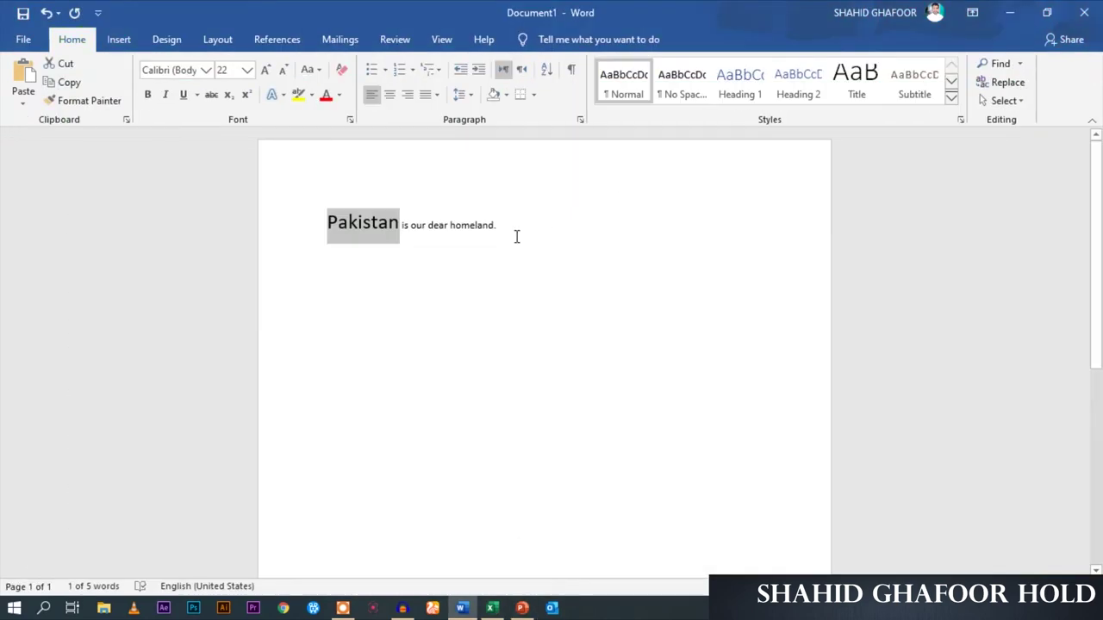
left_click(601, 248)
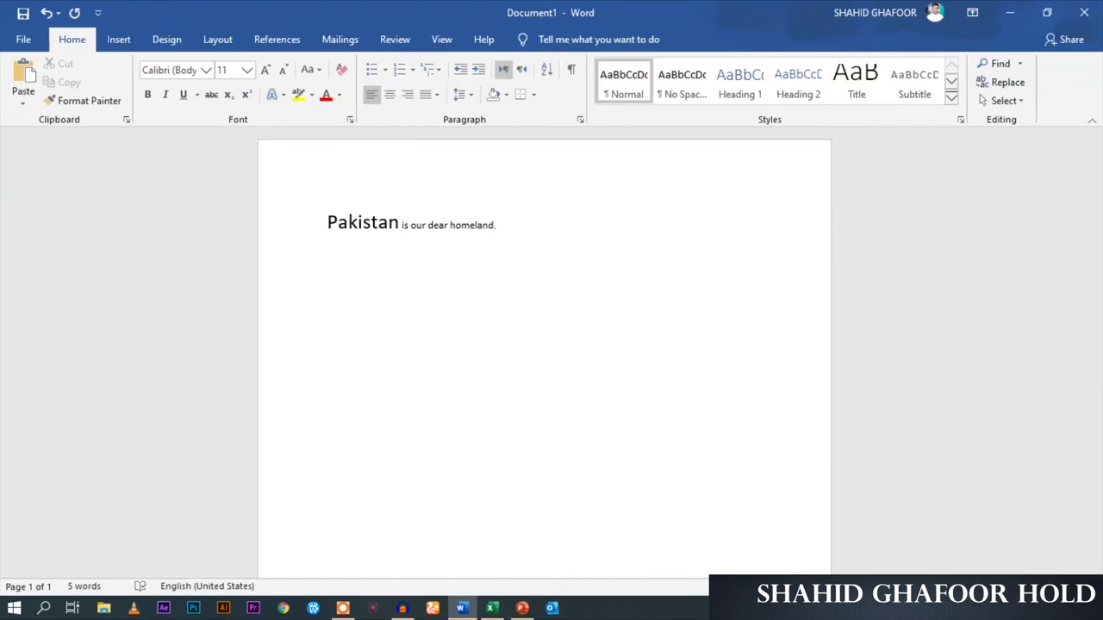
left_click_drag(509, 224, 318, 204)
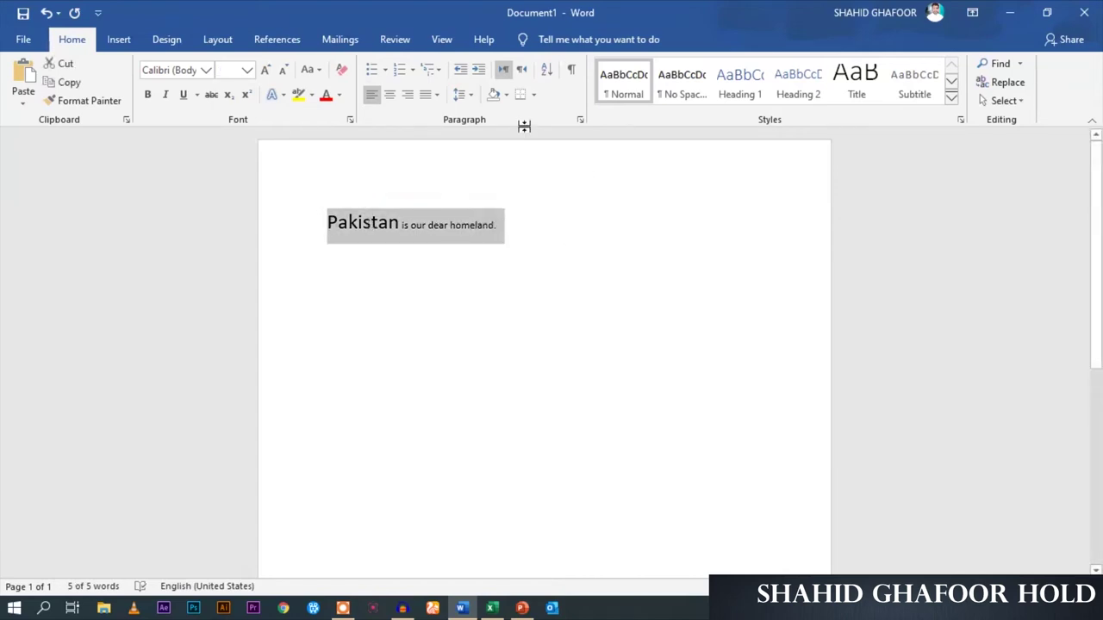
left_click(393, 99)
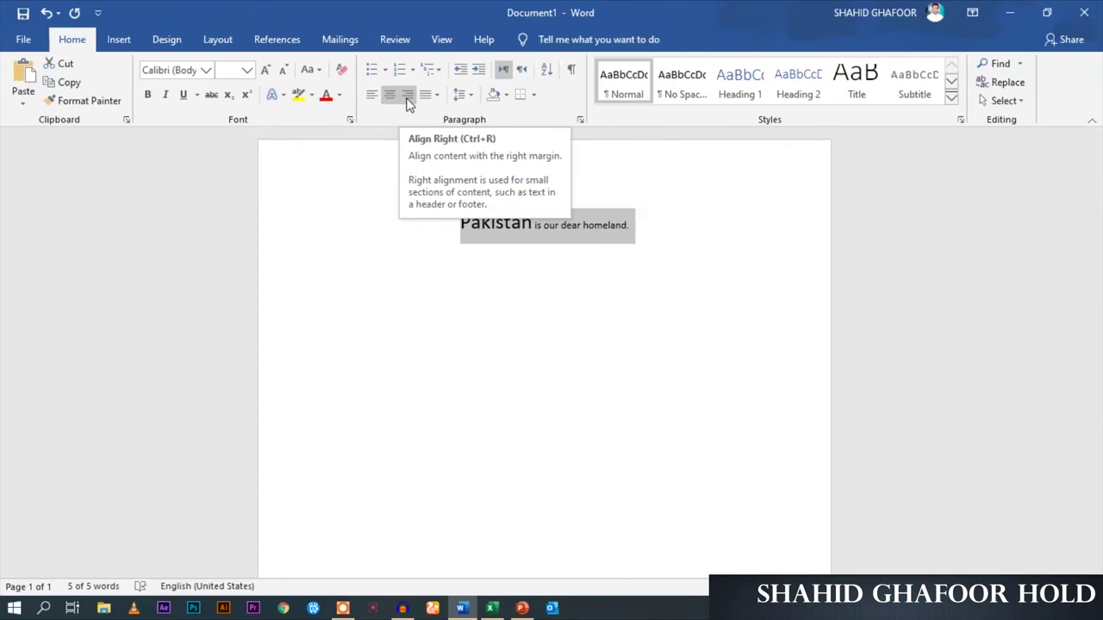
left_click(372, 97)
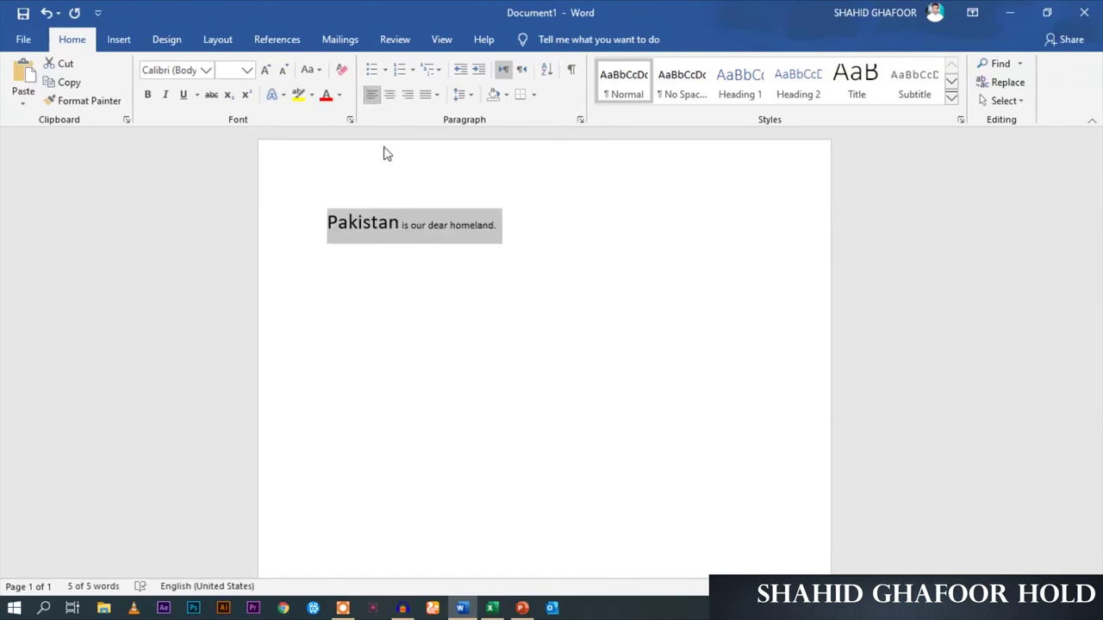
left_click(543, 248)
left_click_drag(681, 225, 295, 226)
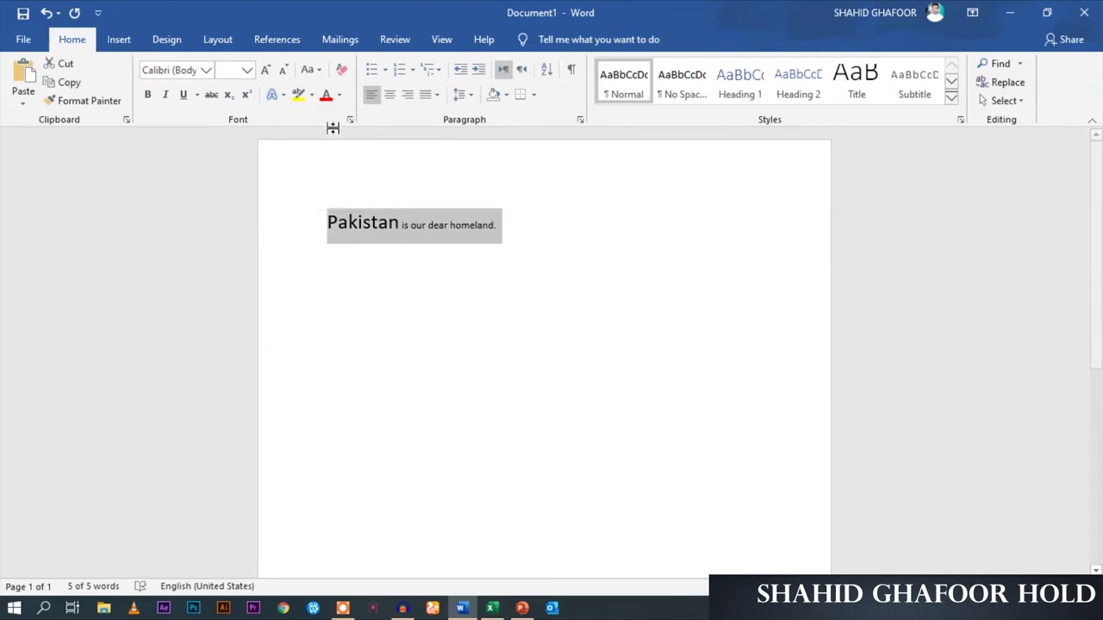
left_click(519, 226)
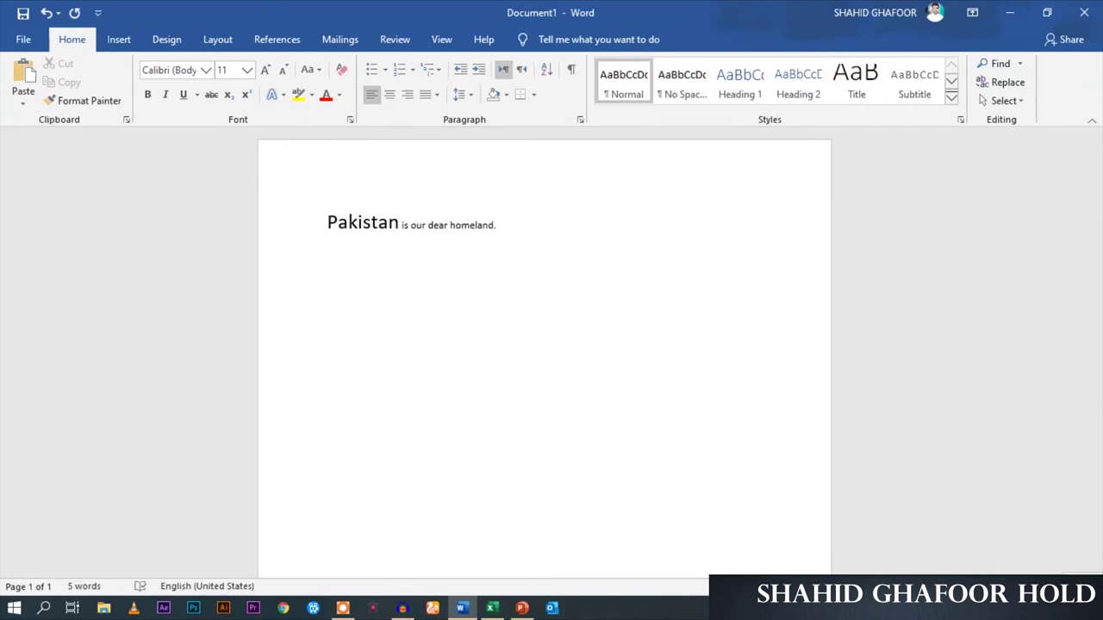
Zoom out until the full page width is visible, then bring up the Font dialog
scroll(543, 353, "up", 3)
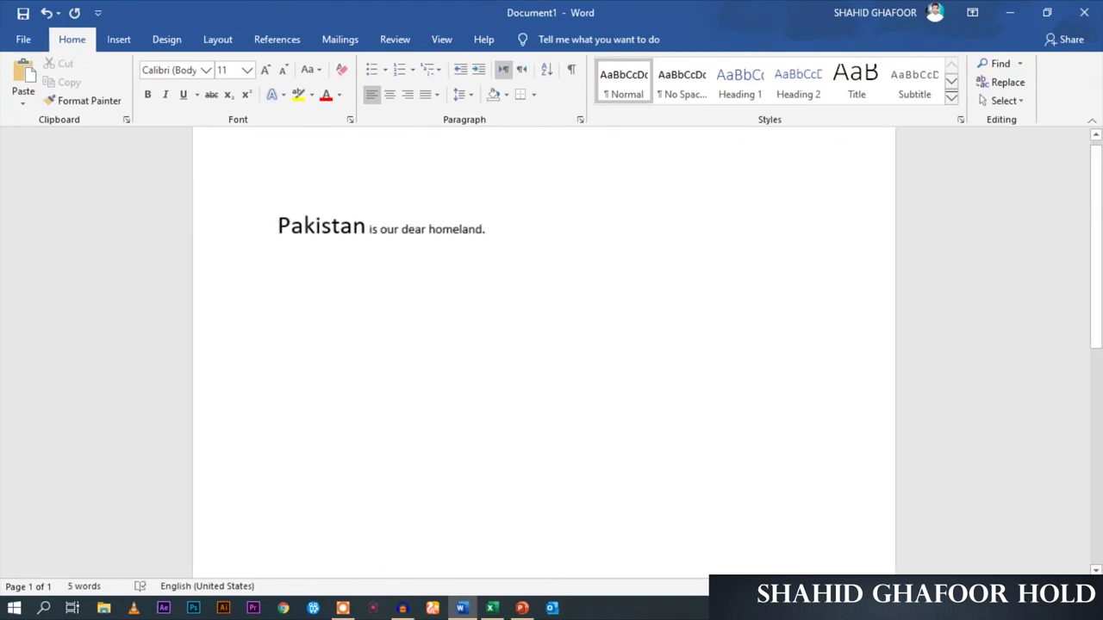
scroll(542, 354, "up", 1)
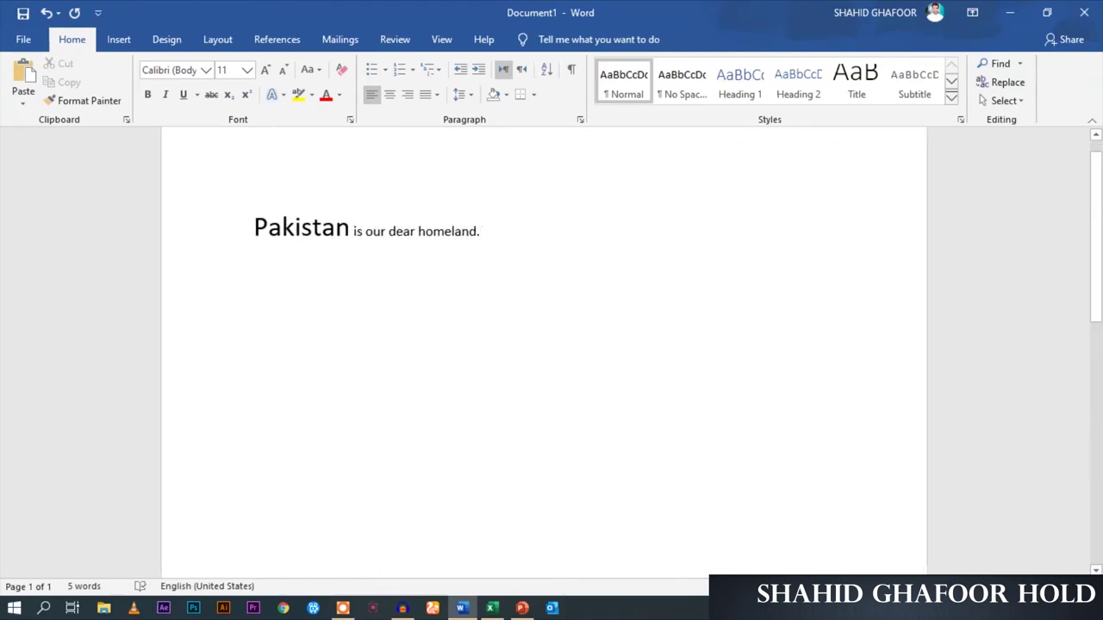
scroll(543, 353, "down", 2)
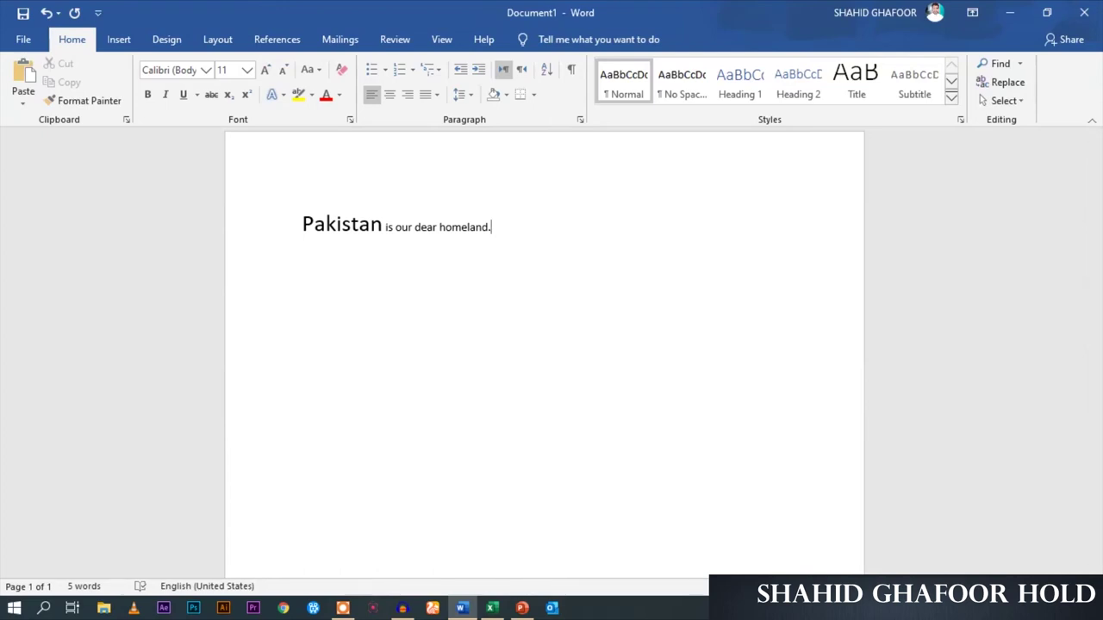
scroll(551, 344, "up", 8)
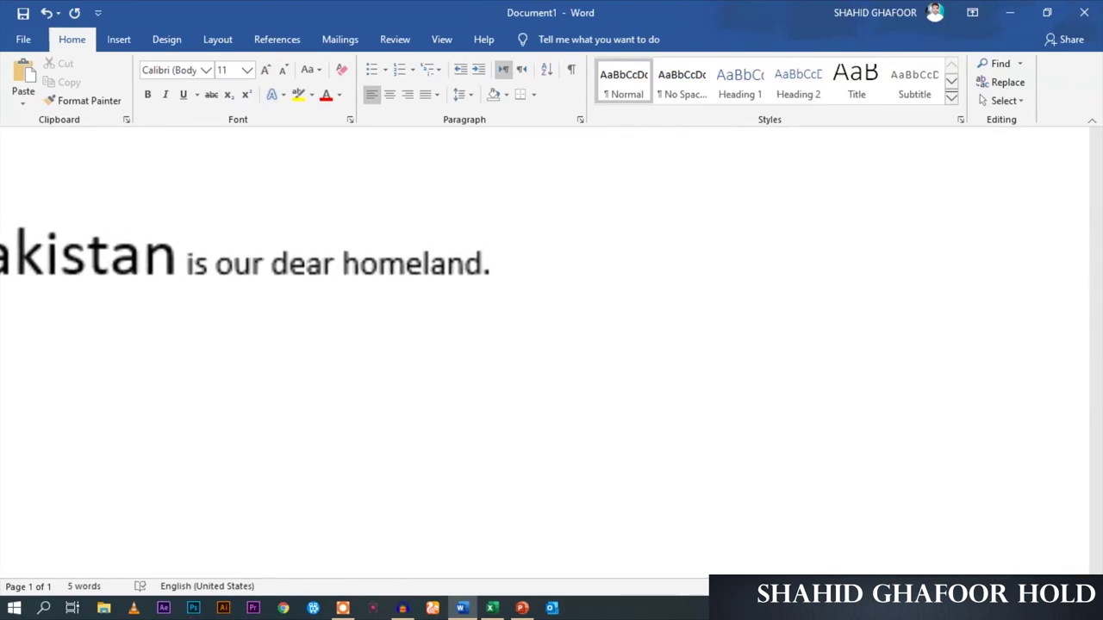
scroll(552, 345, "up", 1)
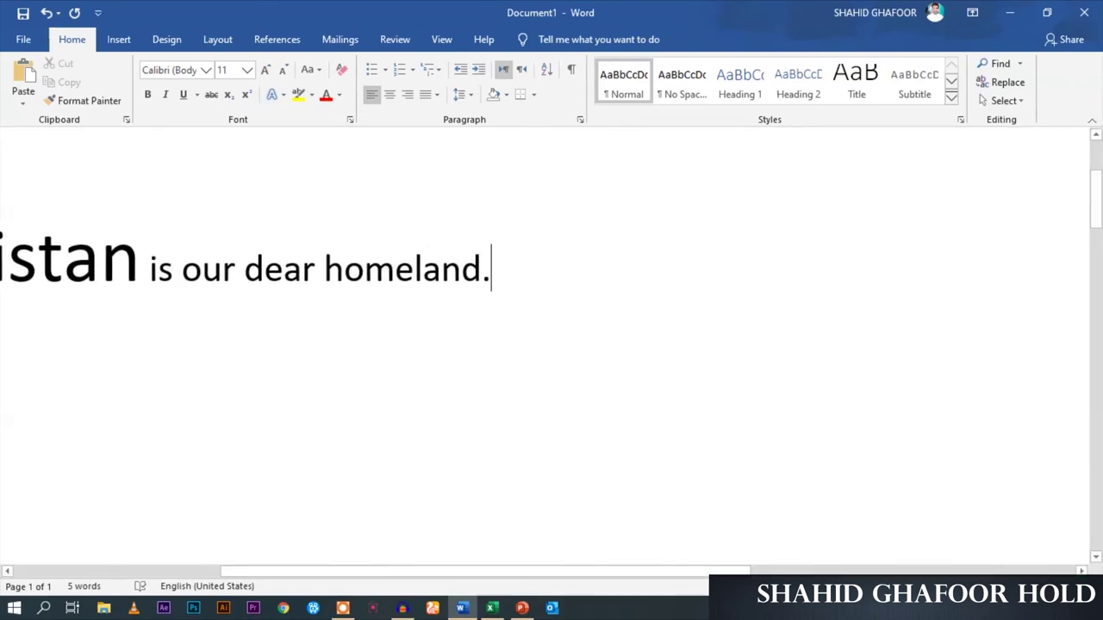
scroll(551, 344, "down", 6)
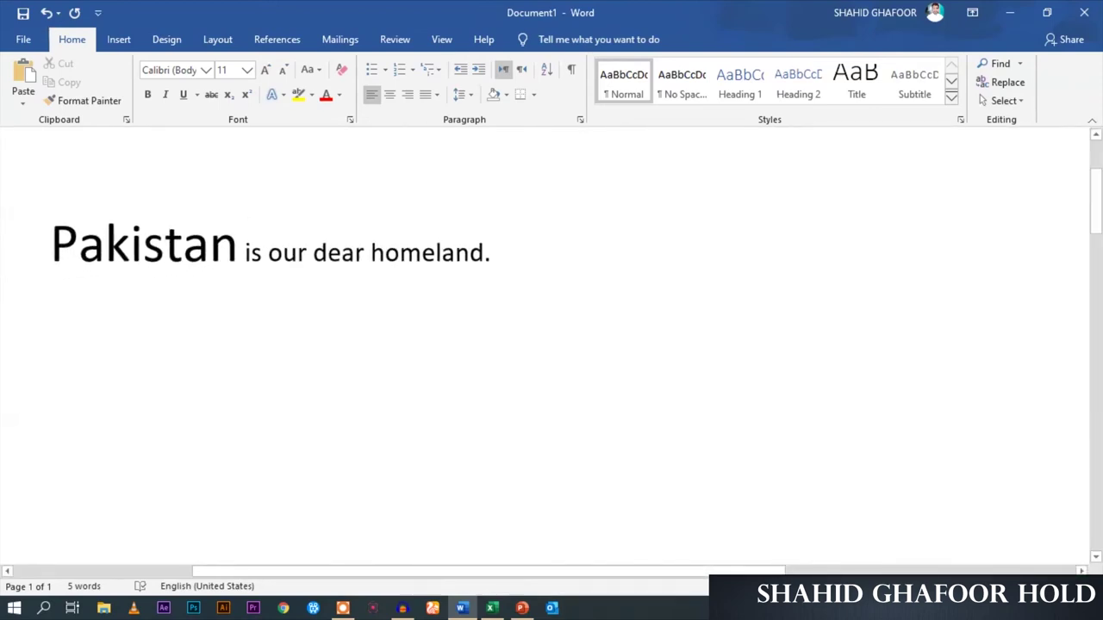
scroll(556, 460, "down", 2)
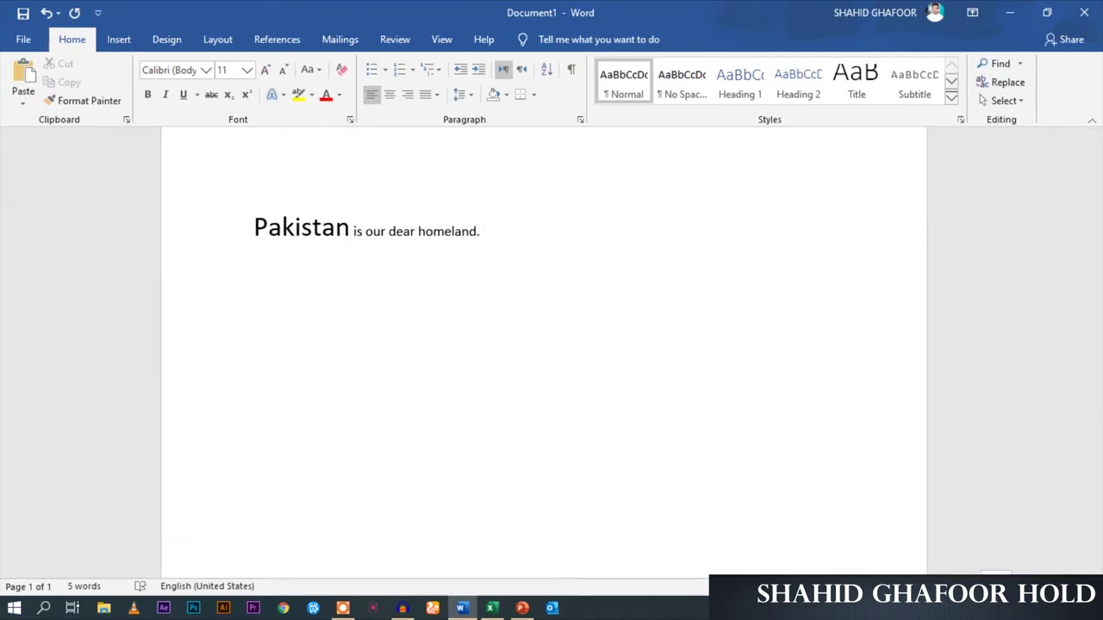
scroll(637, 505, "down", 2)
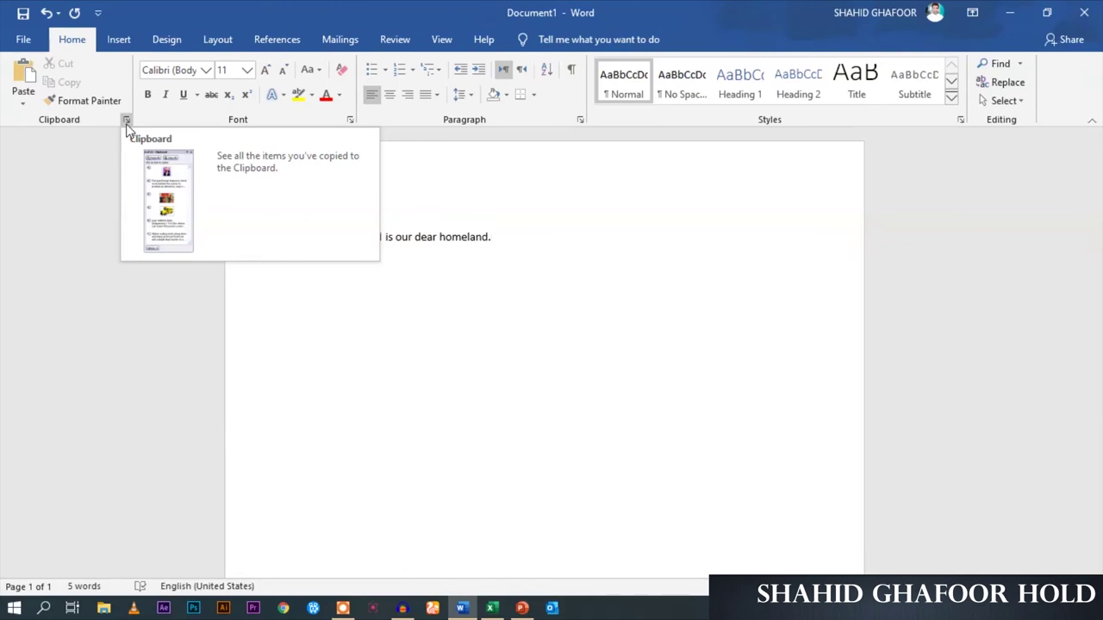
left_click(350, 123)
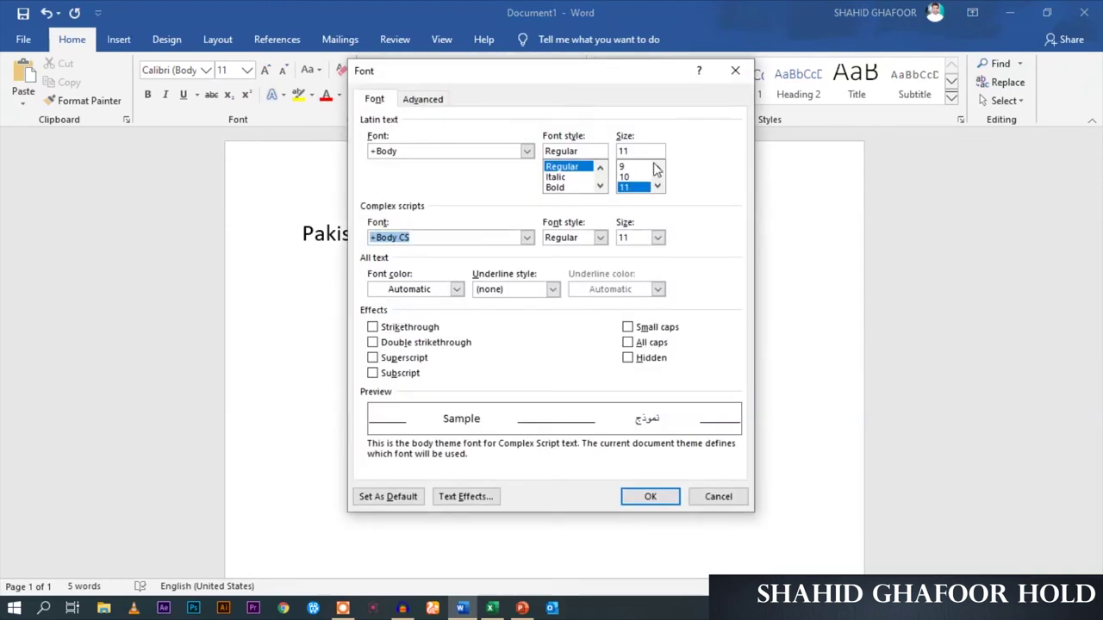
left_click(374, 100)
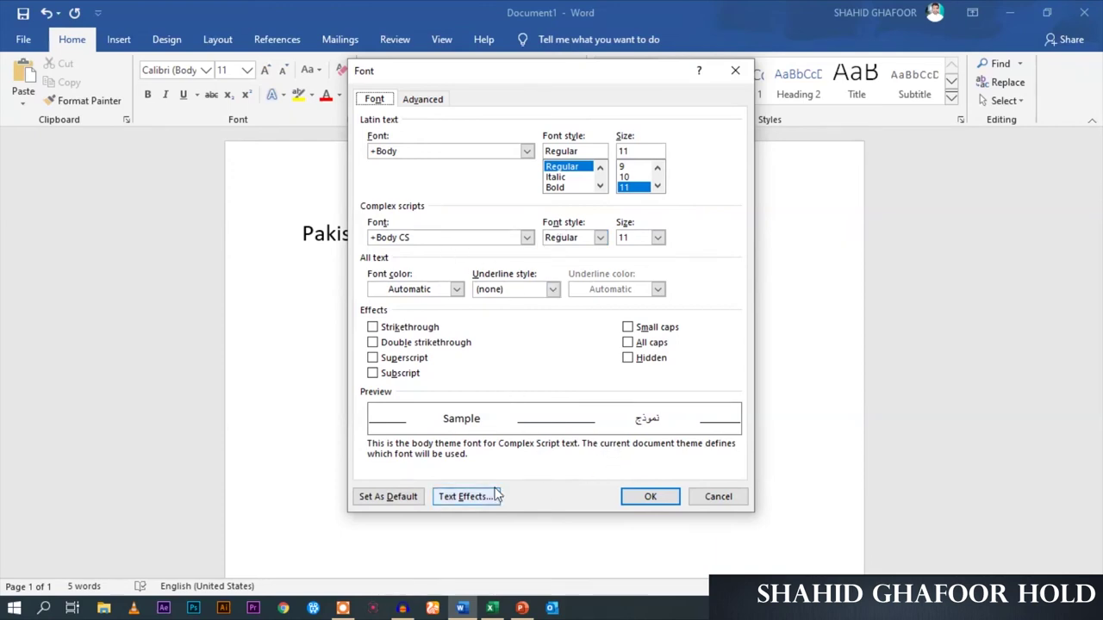
left_click(436, 99)
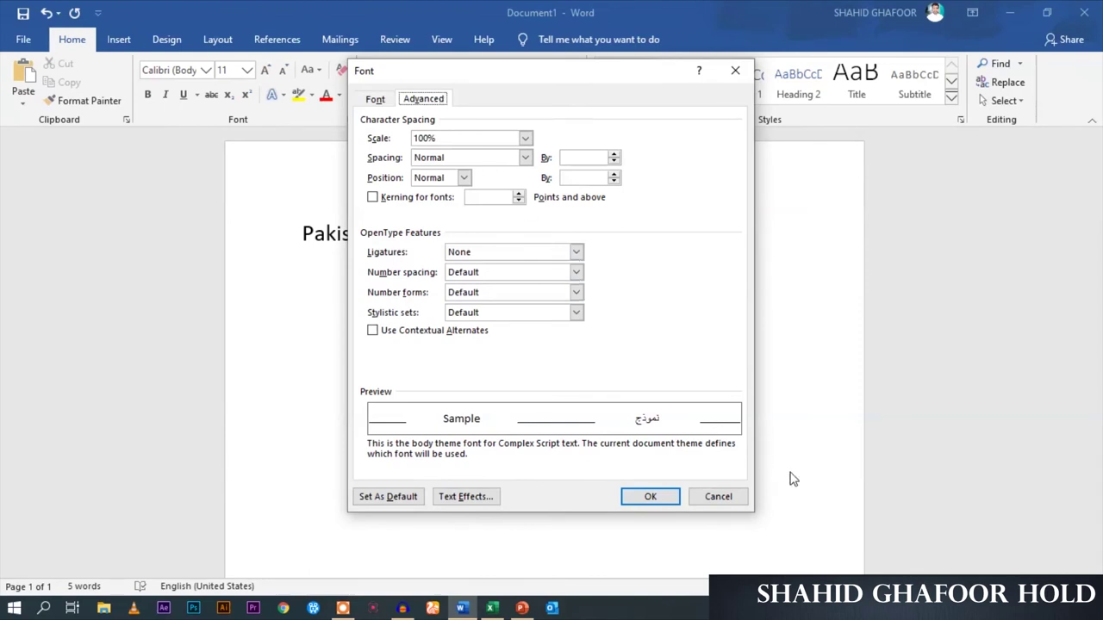
left_click(648, 498)
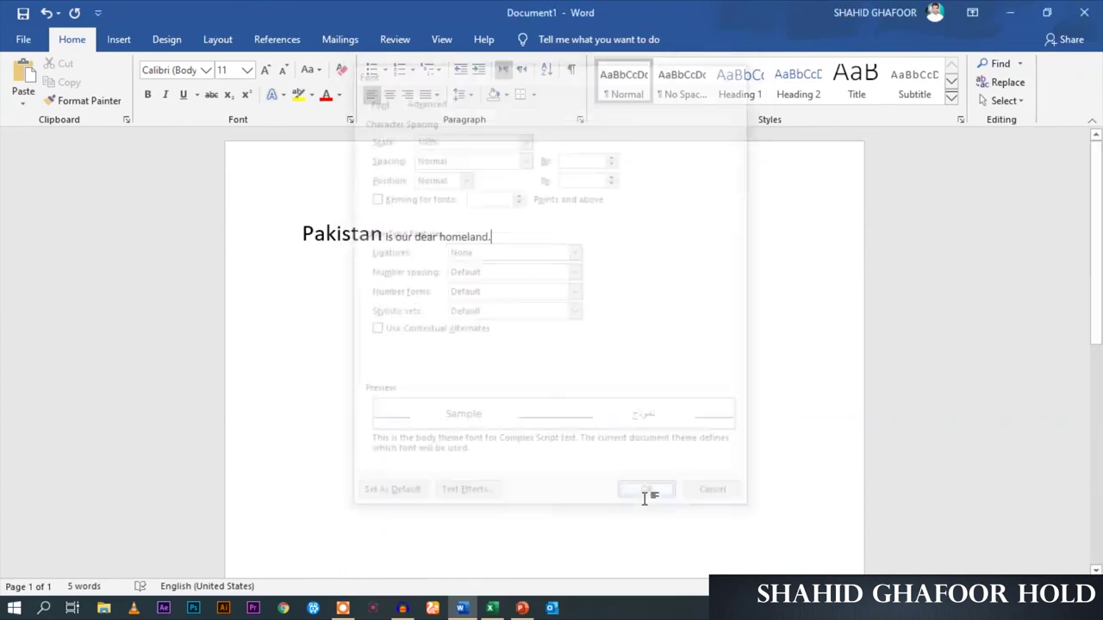
left_click(580, 122)
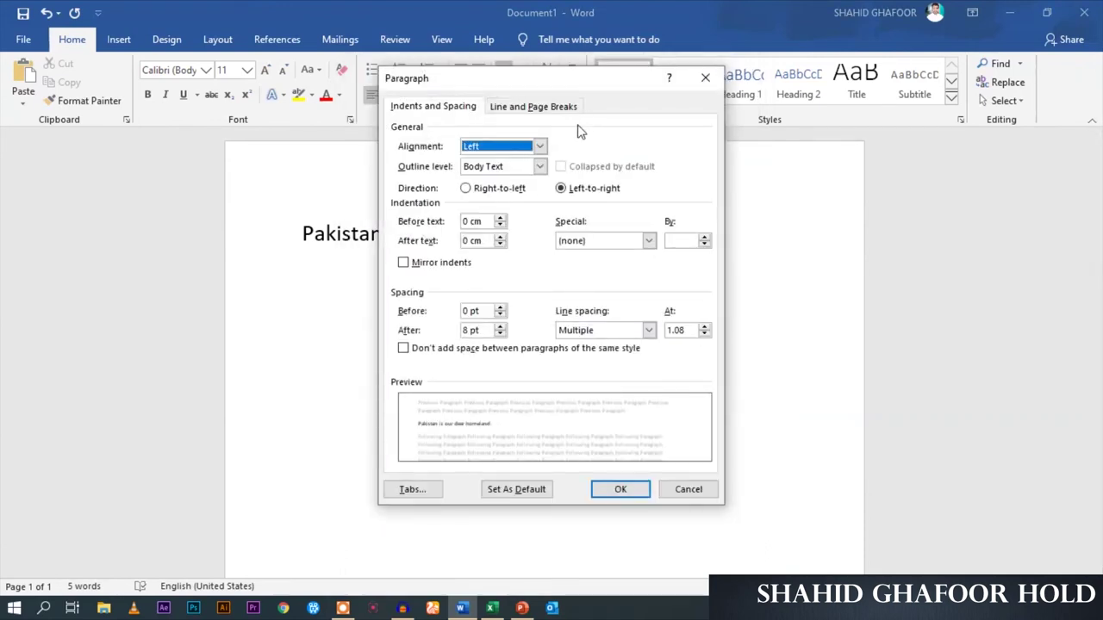
left_click(540, 106)
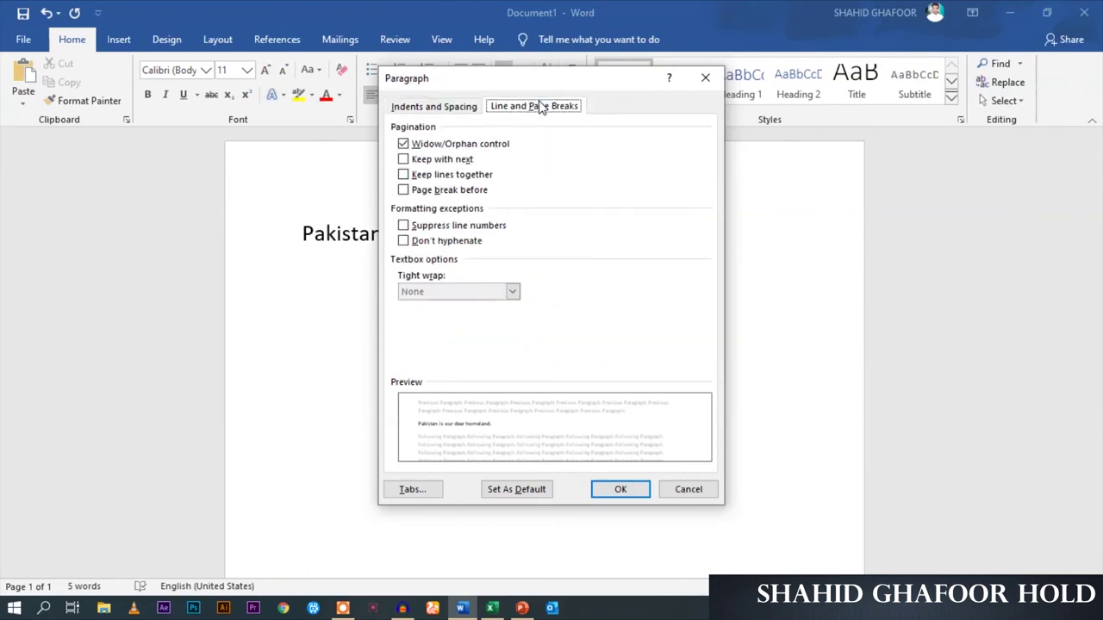
left_click(447, 112)
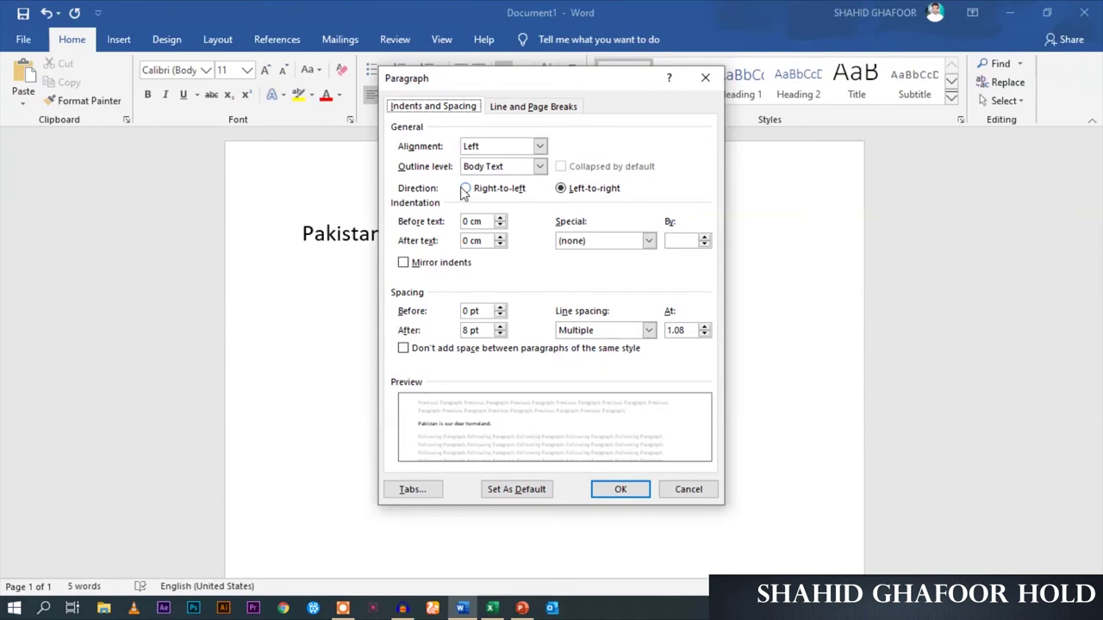
left_click(620, 489)
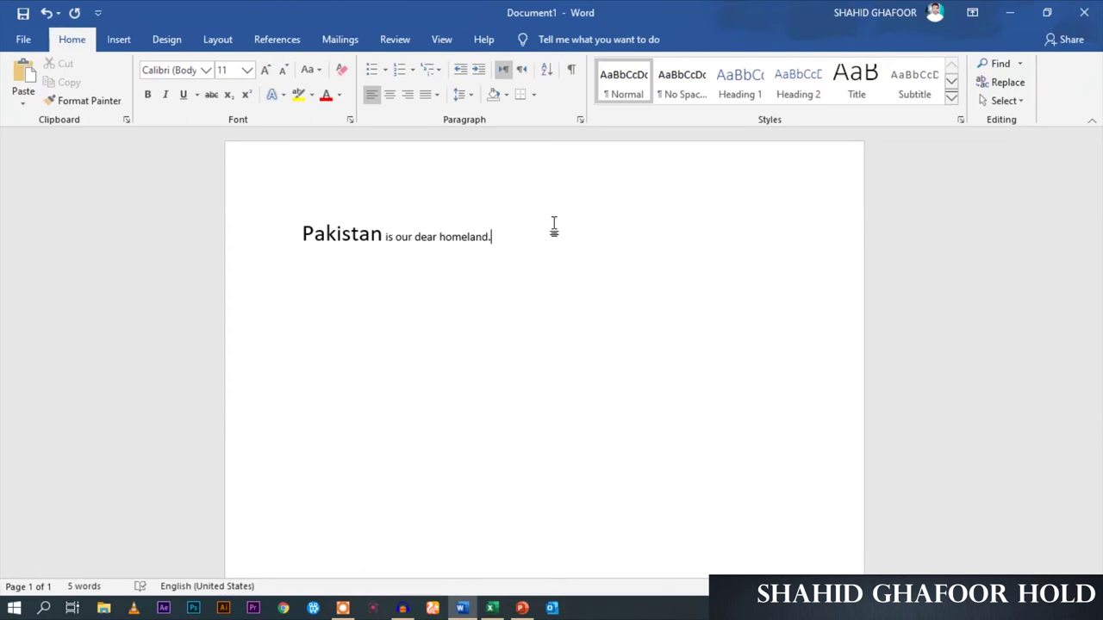
Select the whole sentence 'Pakistan is our dear homeland.', then bring up Windows search
left_click_drag(546, 236, 329, 239)
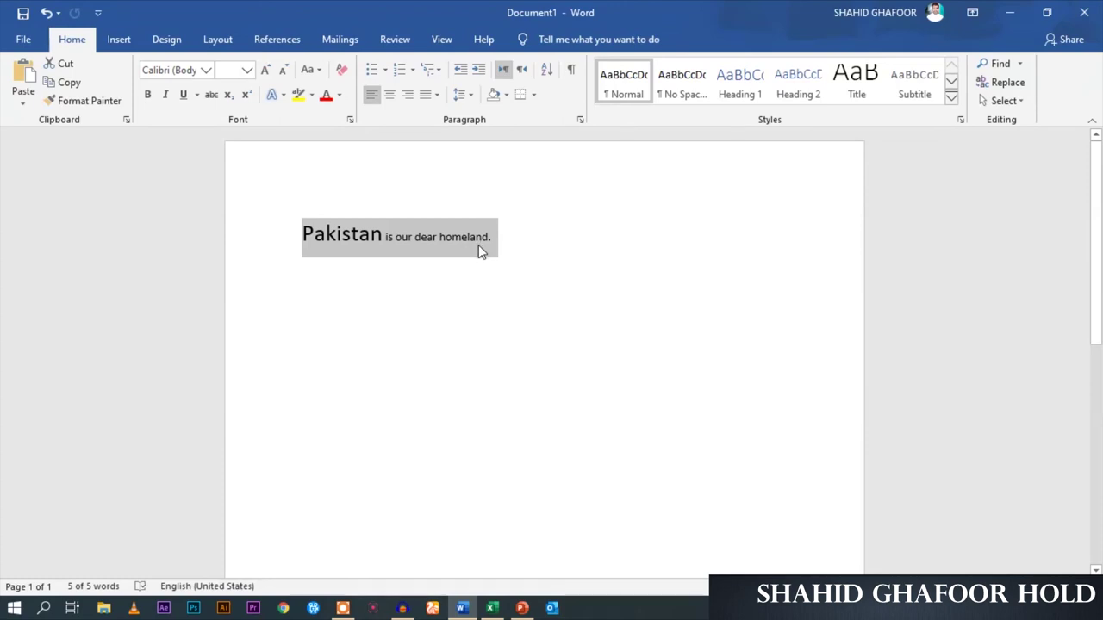
left_click(502, 247)
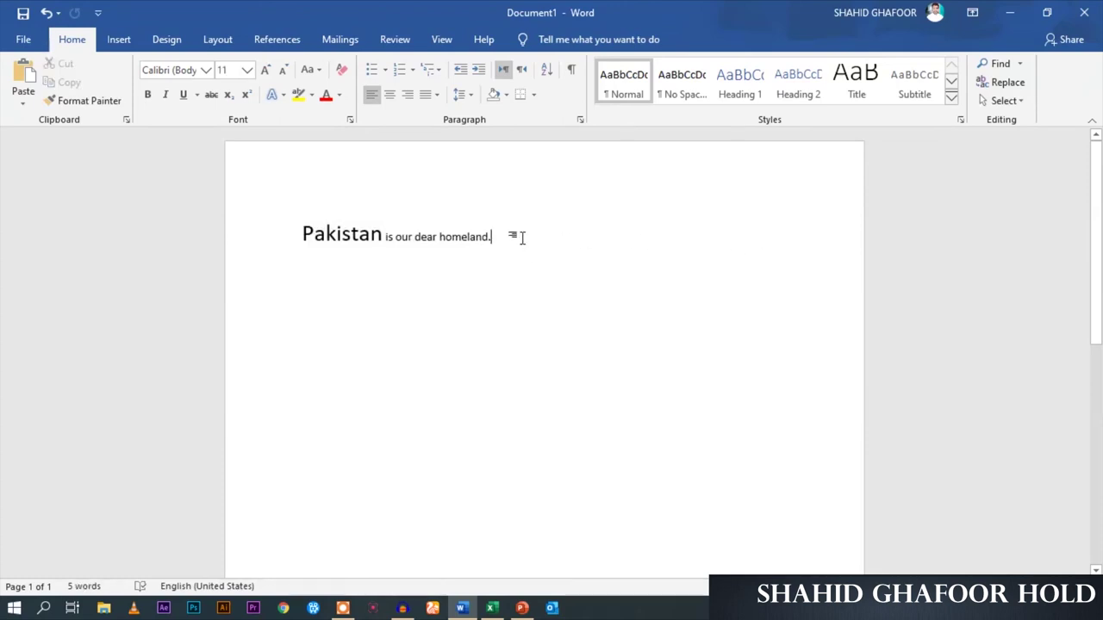
left_click_drag(537, 238, 320, 244)
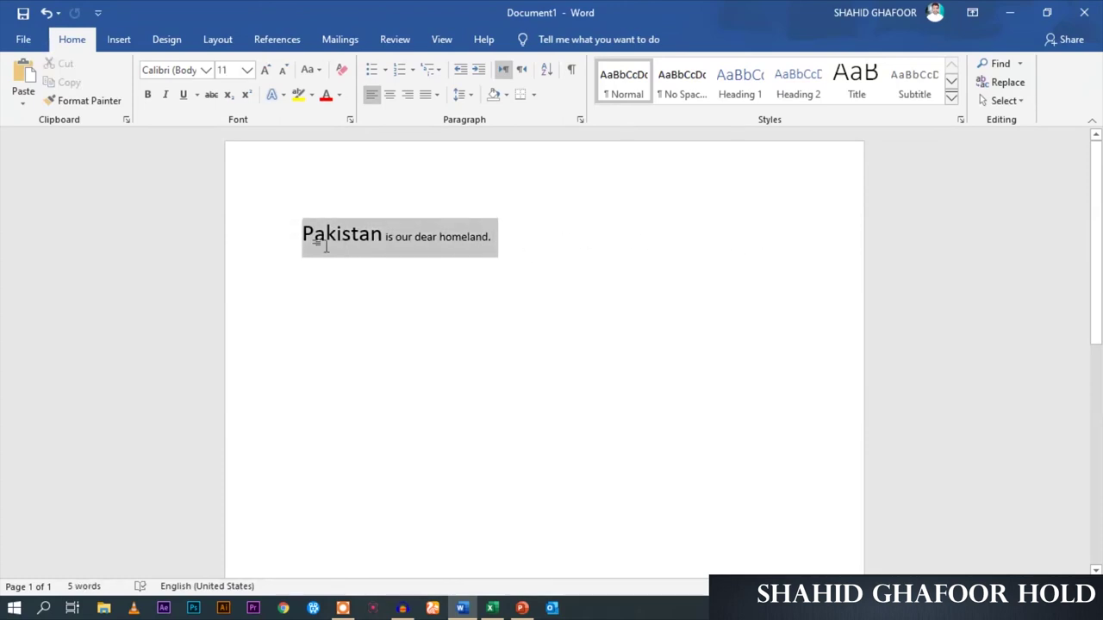
left_click(47, 609)
Launch WordPad from a 'wordp' search, maximize it, and type a person's full name
type("wordp")
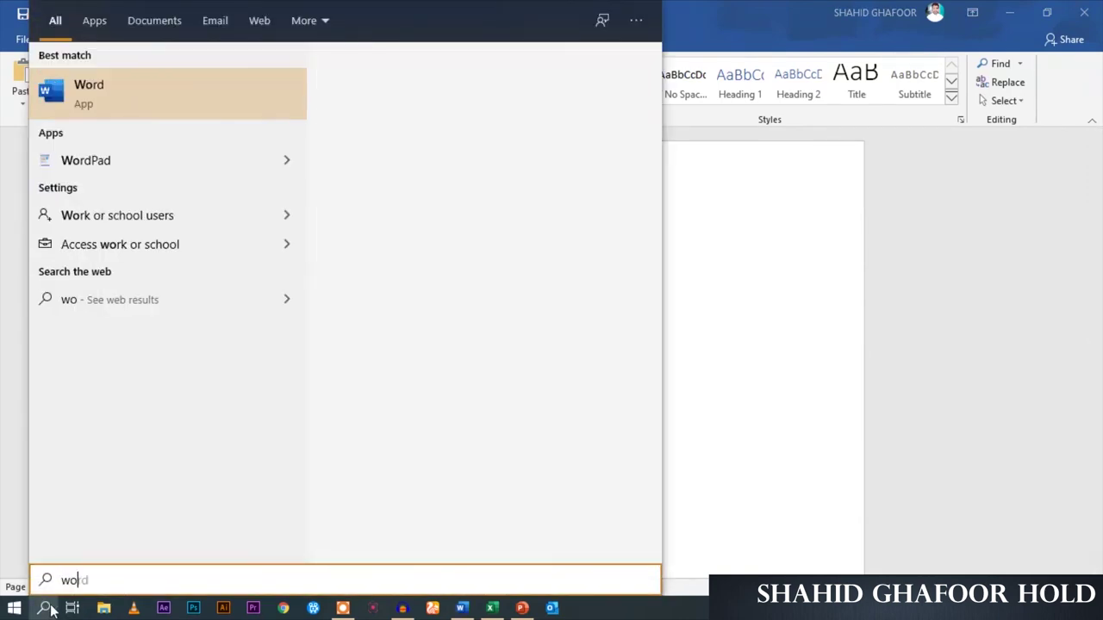
key("Return")
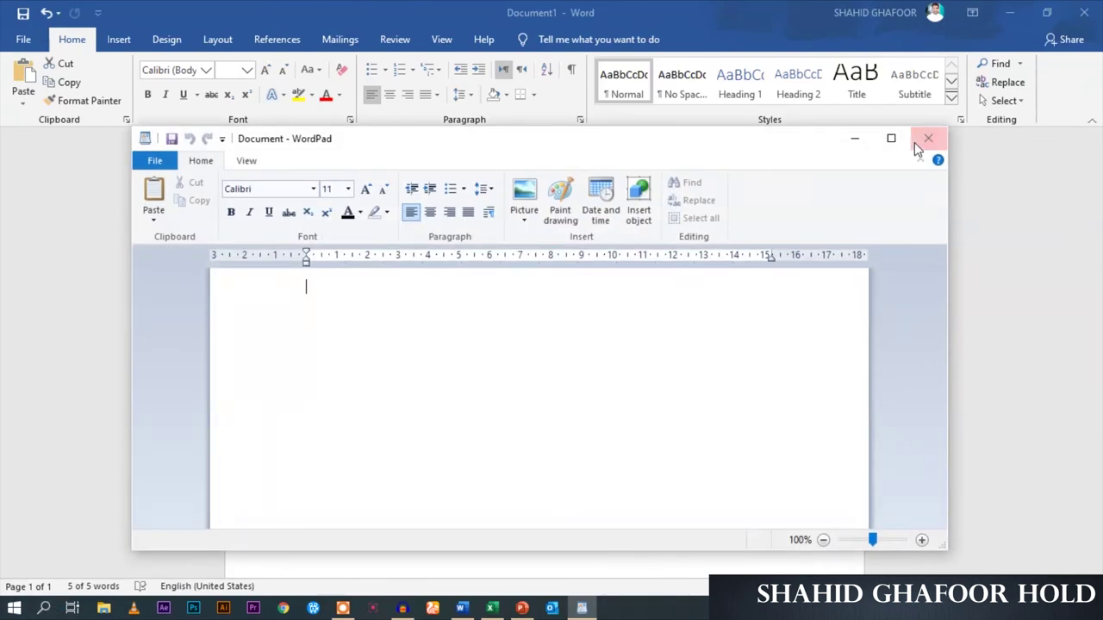
left_click(893, 139)
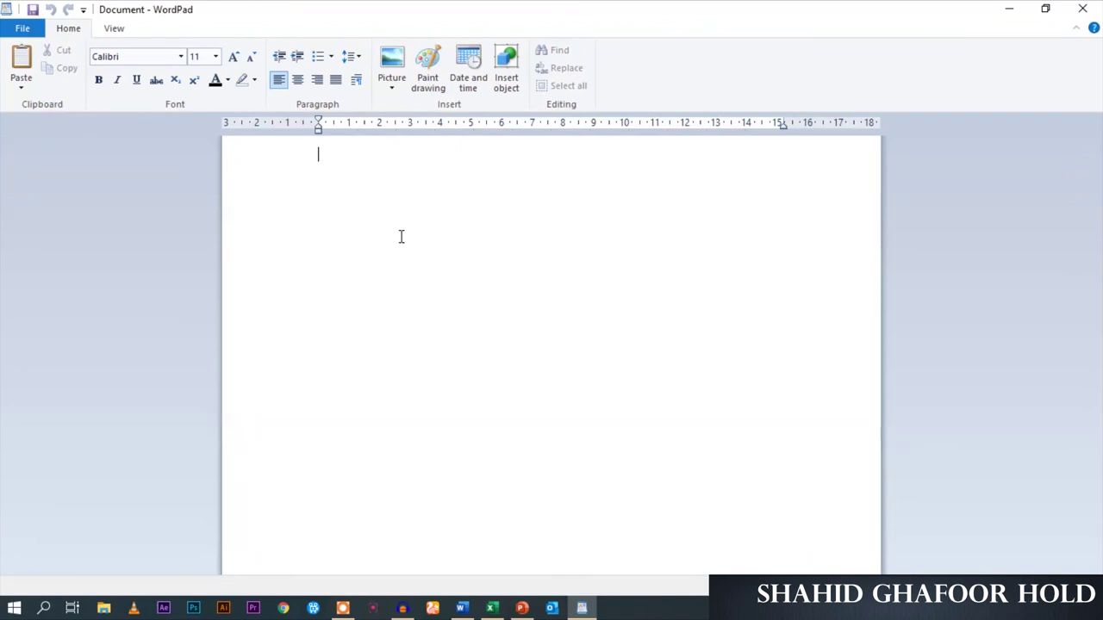
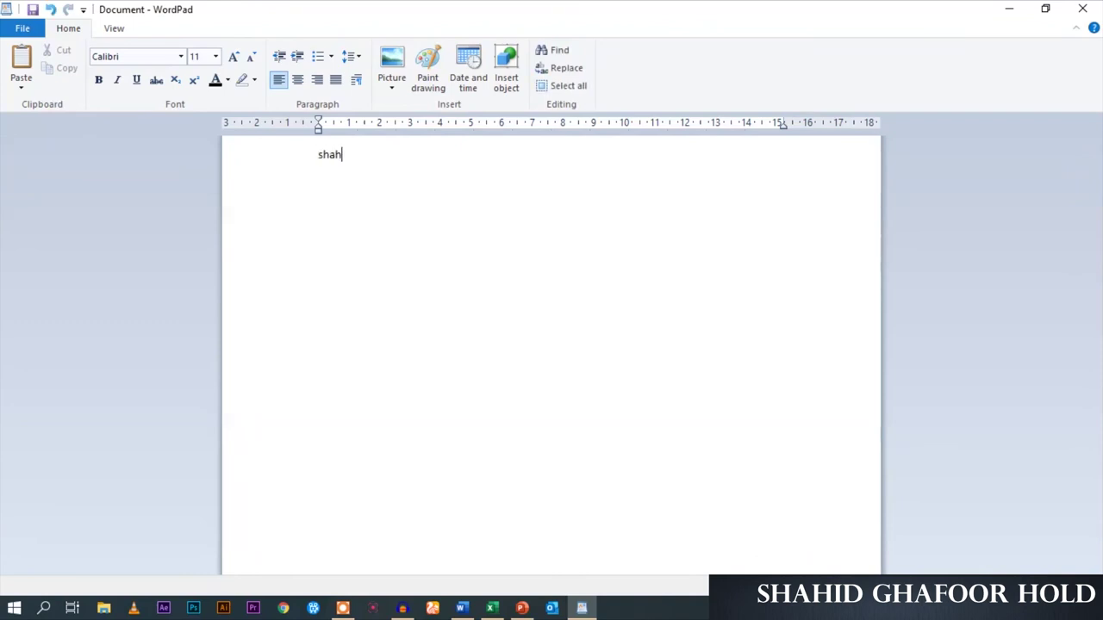
Select the typed name line, then minimize WordPad and deselect the sentence in Word
key("ctrl+a")
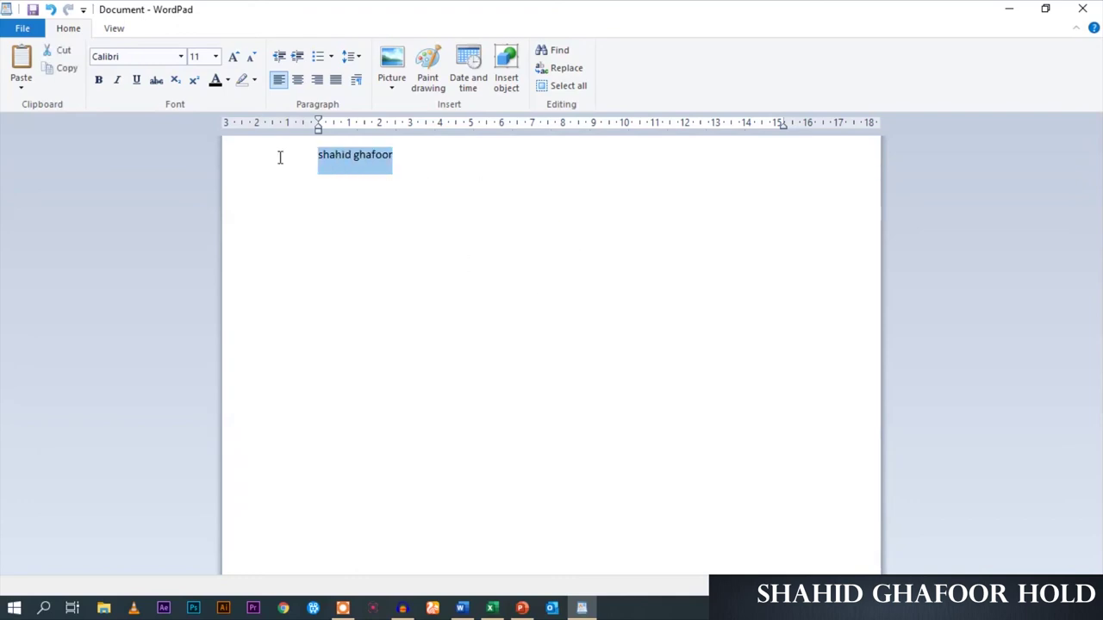
left_click(663, 197)
left_click_drag(465, 153, 313, 155)
left_click(1009, 9)
left_click(632, 234)
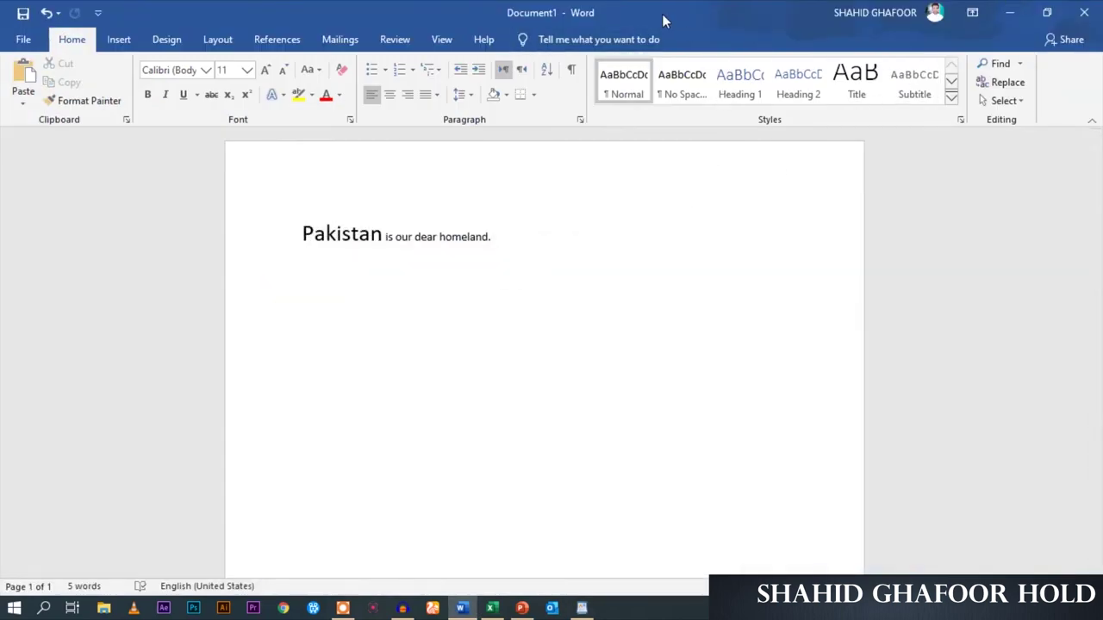
double_click(670, 18)
left_click(925, 14)
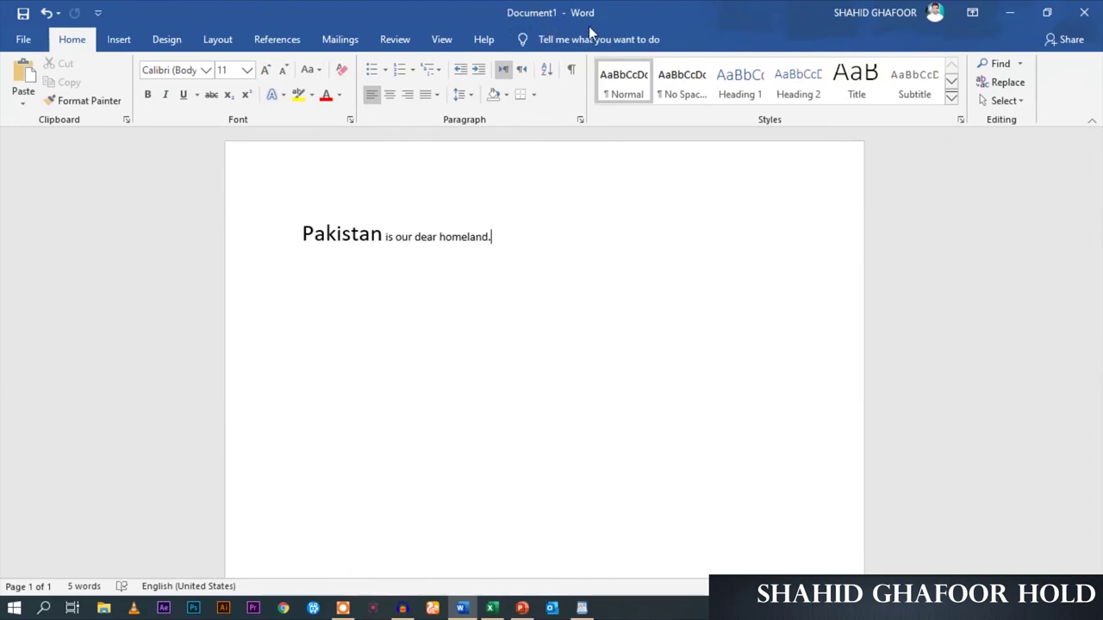
left_click(26, 40)
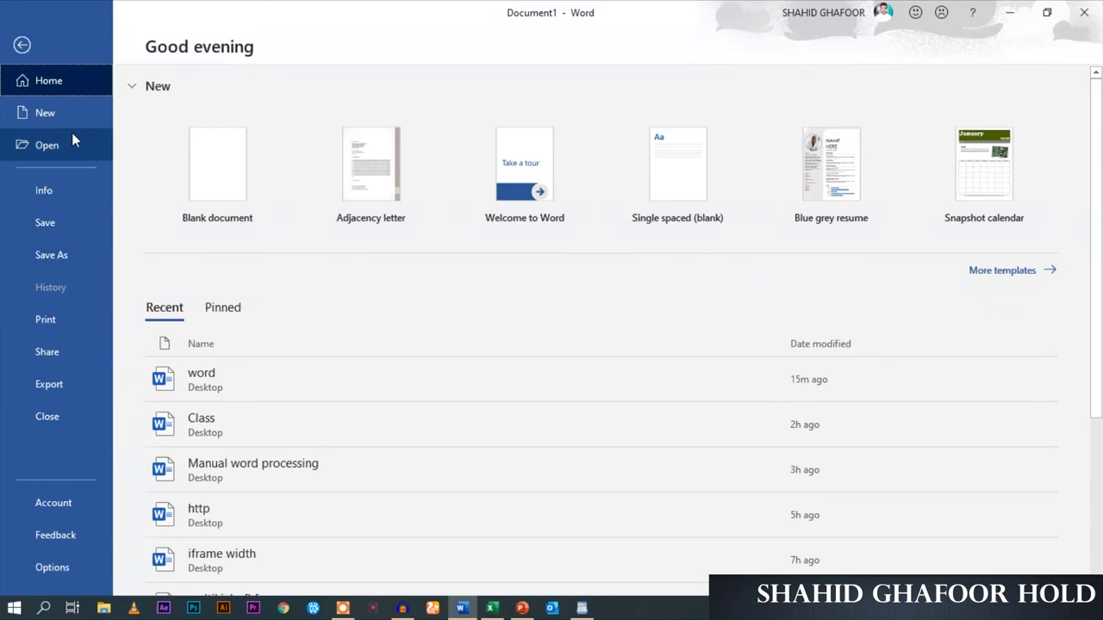
left_click(22, 44)
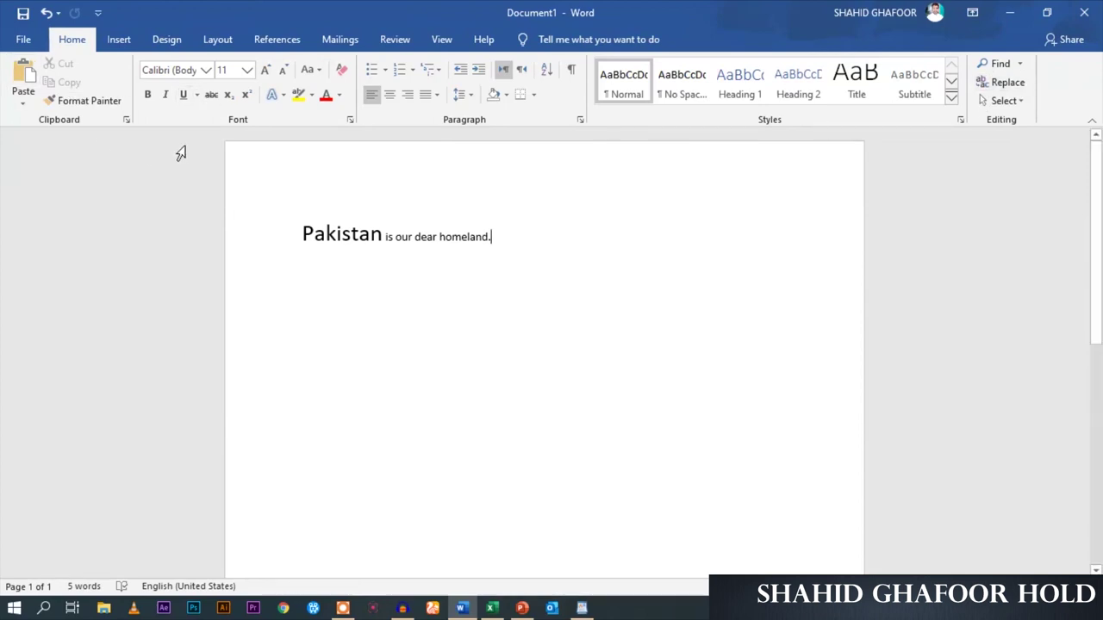
Select 'Pakistan is our dear homeland.' by dragging from its end back to its start
left_click_drag(571, 246, 263, 262)
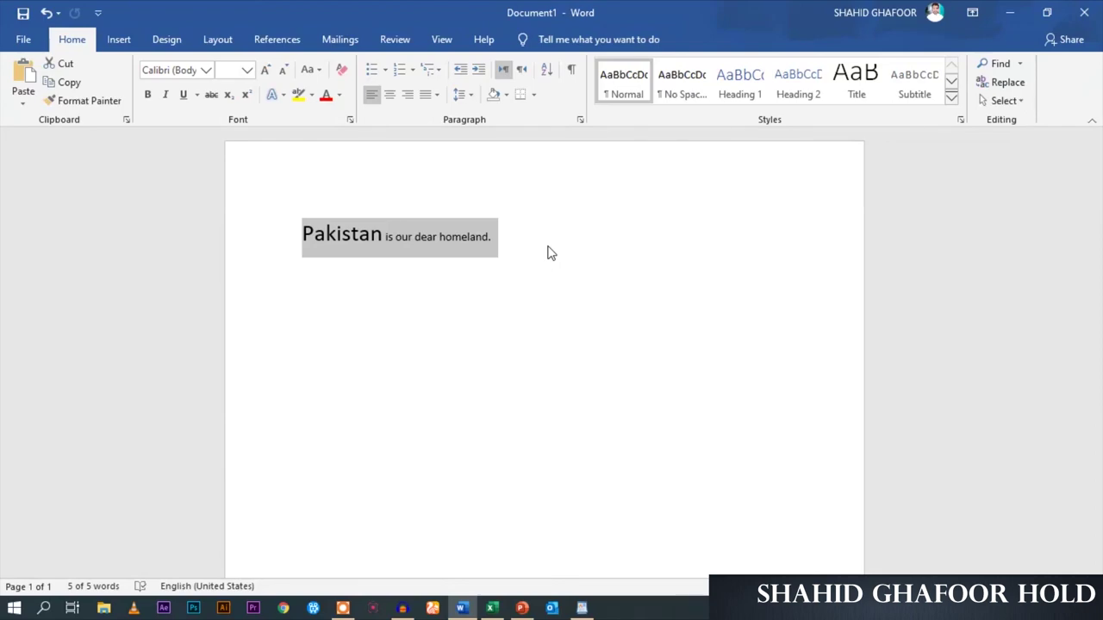
Minimize the Word Document1 window so the desktop shortcuts show
left_click(1010, 12)
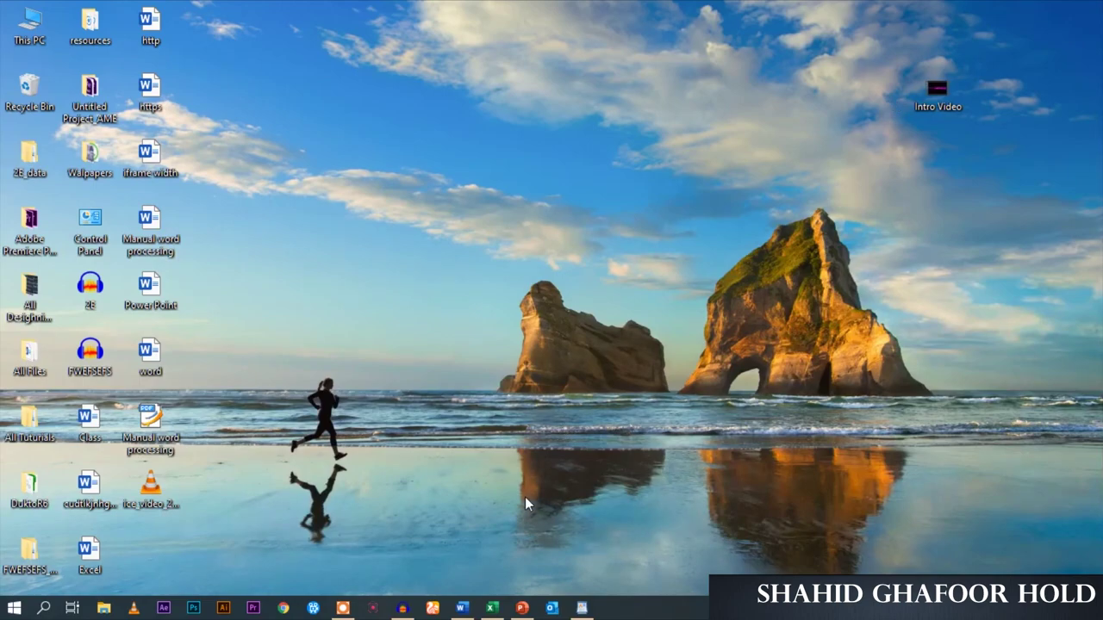